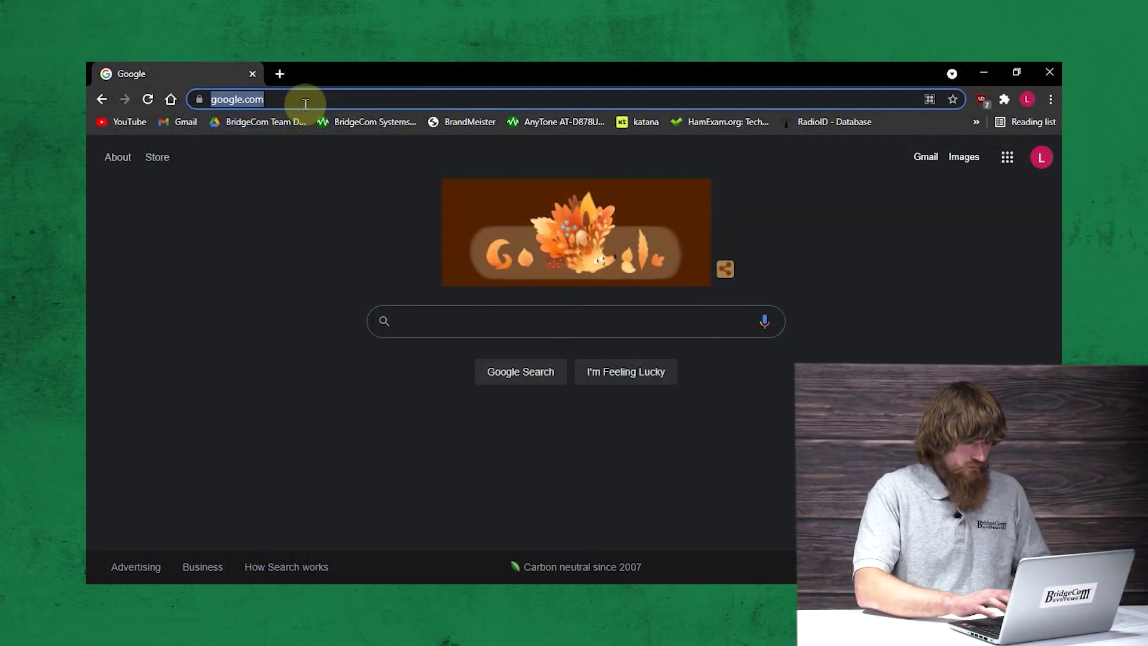
Step: Load the Pi-Star dashboard from address 192.168.1.114 in Chrome
type("1")
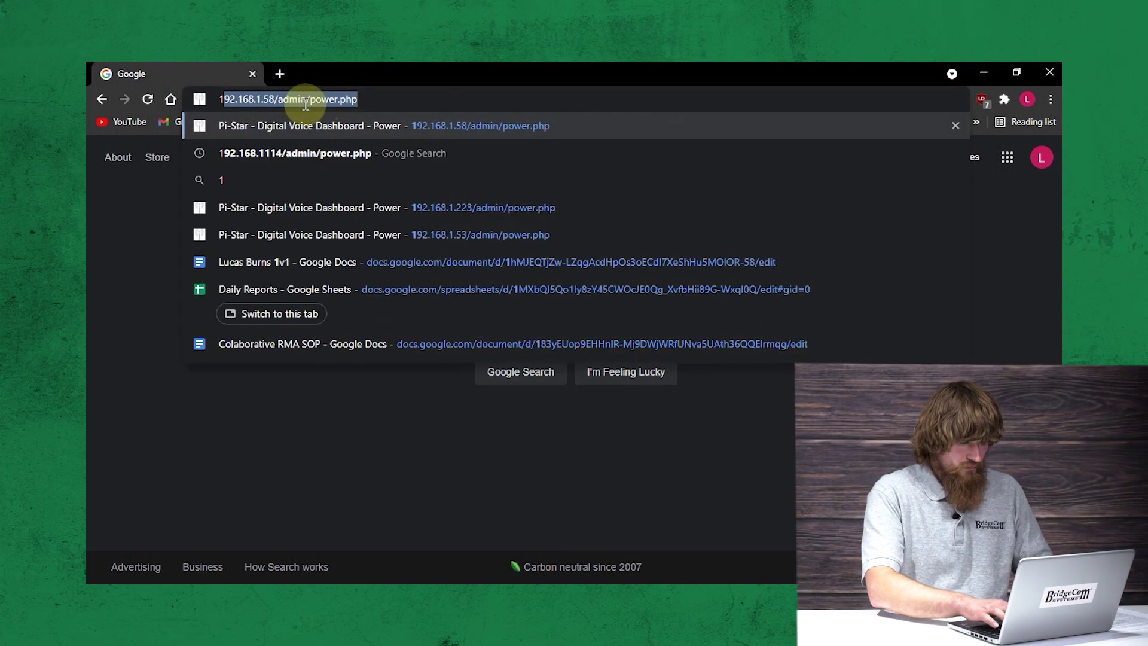
type("92.168.")
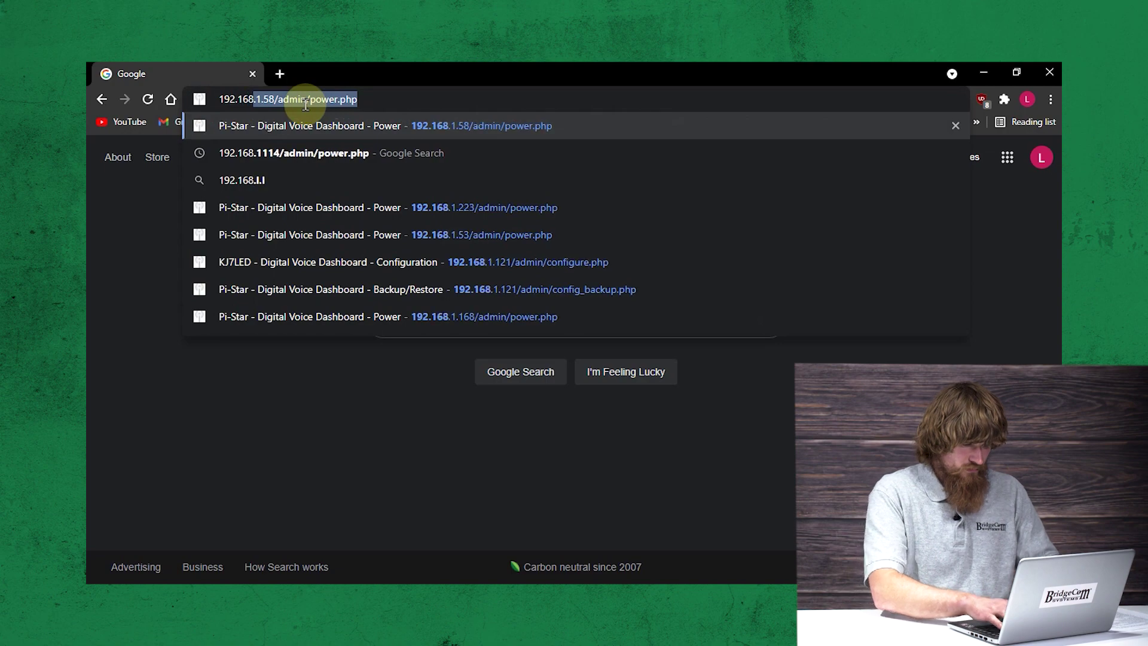
type("1.114")
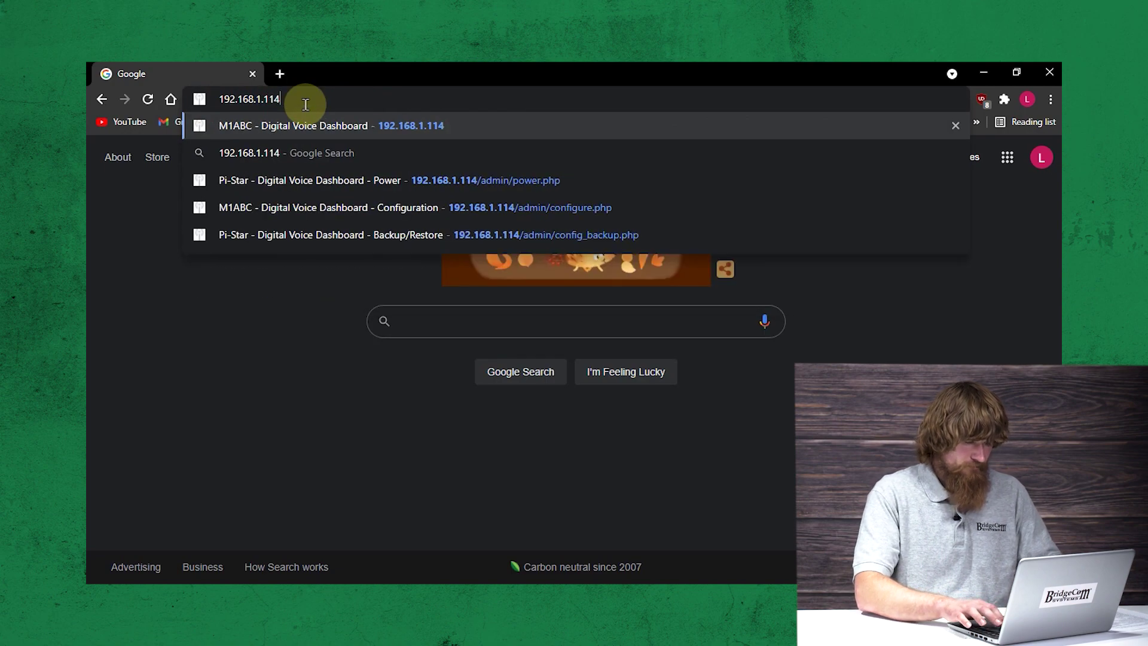
key("Return")
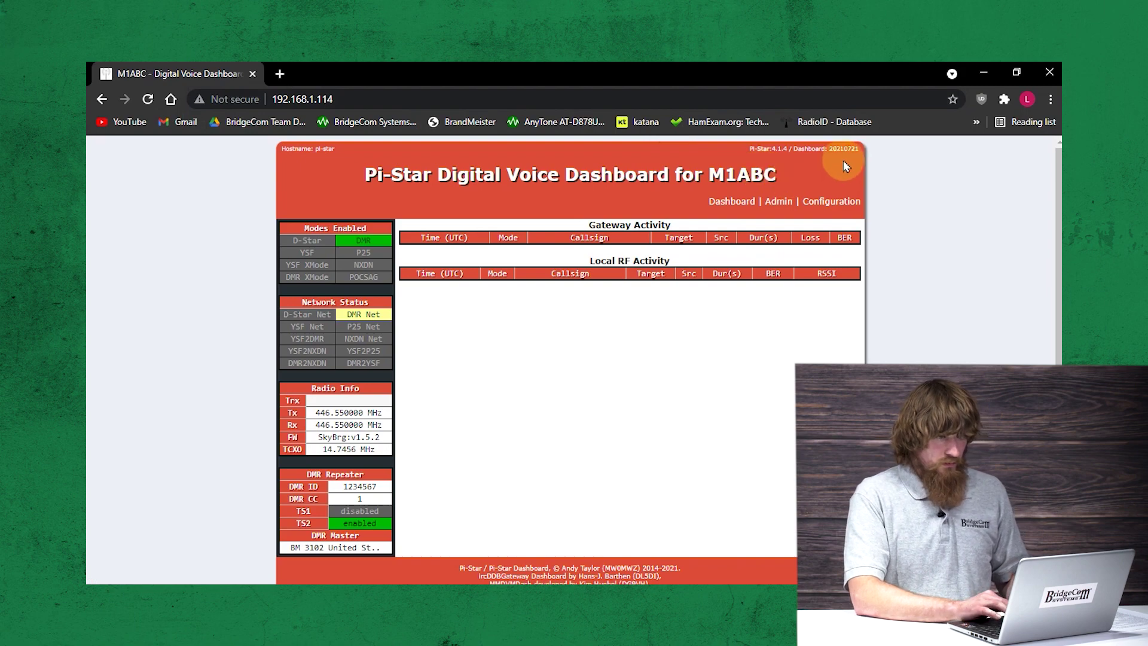
Step: Go to the Configuration page and launch the Pi-Star software update
left_click(837, 204)
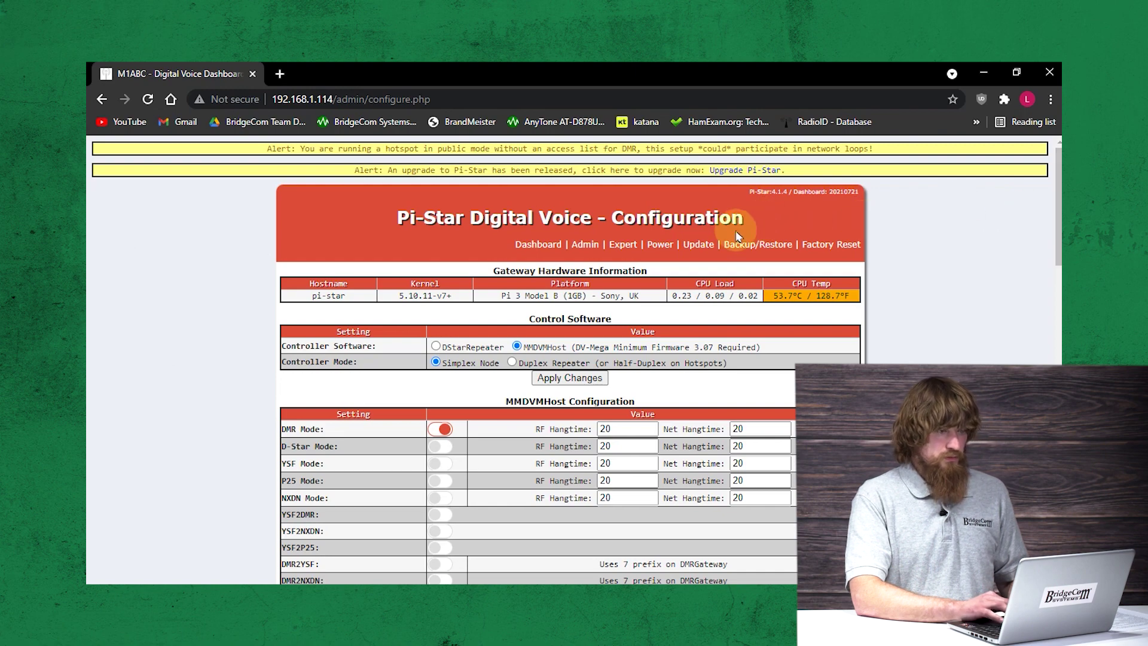
left_click(704, 251)
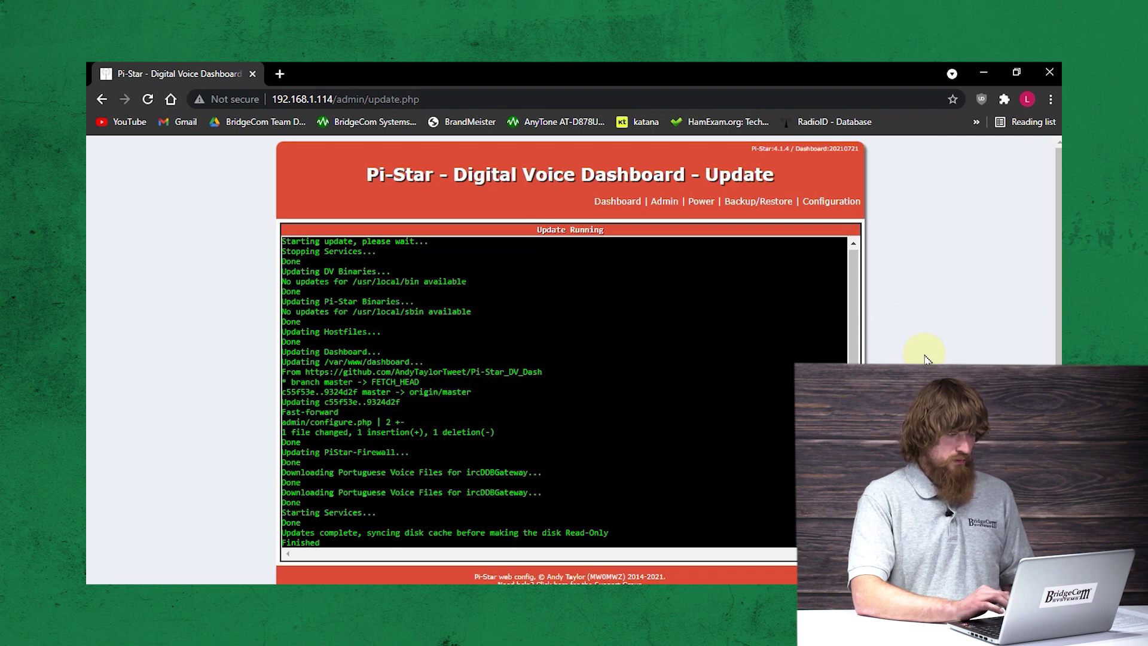
Step: After the update log reaches Finished, go back to the Configuration page
left_click(840, 207)
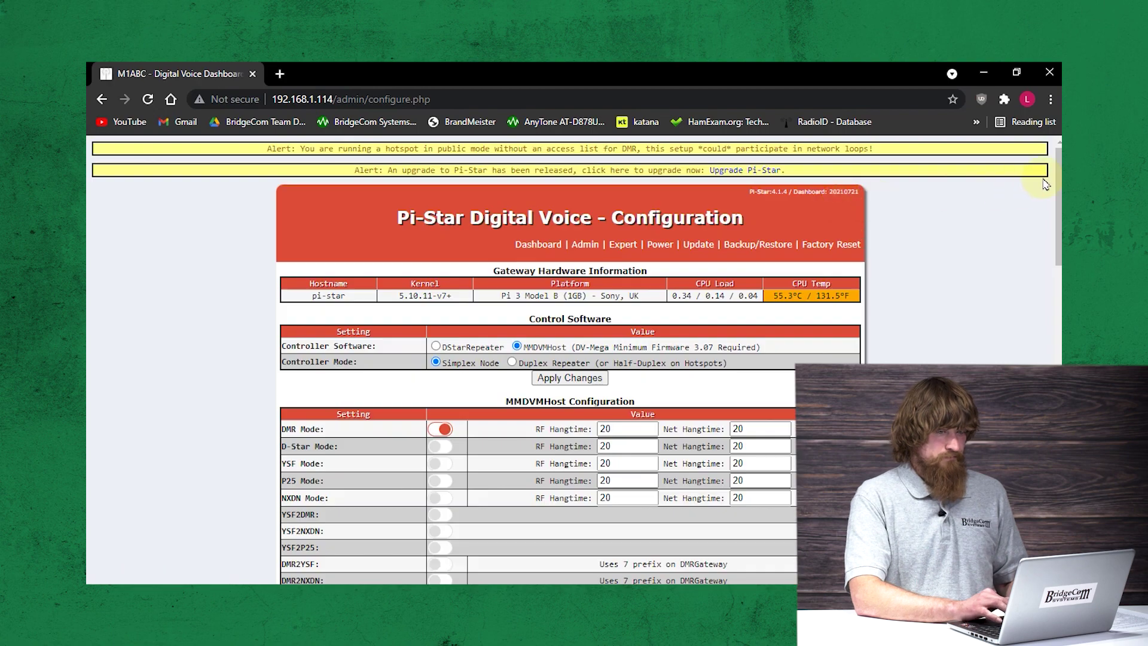
scroll(1059, 188, "down", 3)
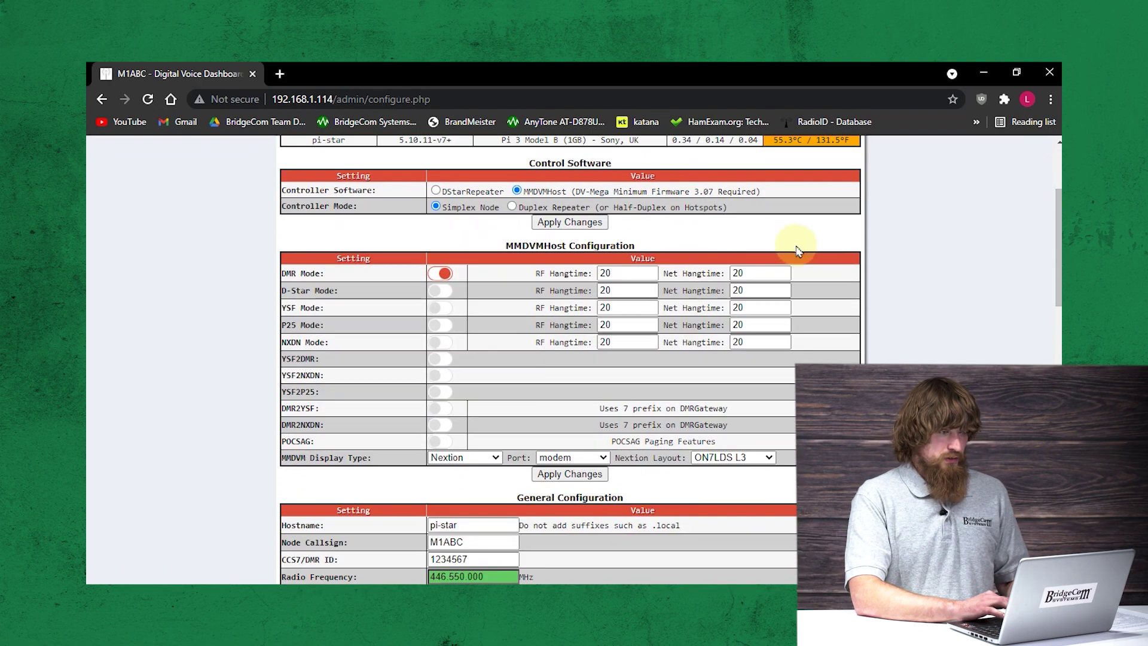
left_click(445, 274)
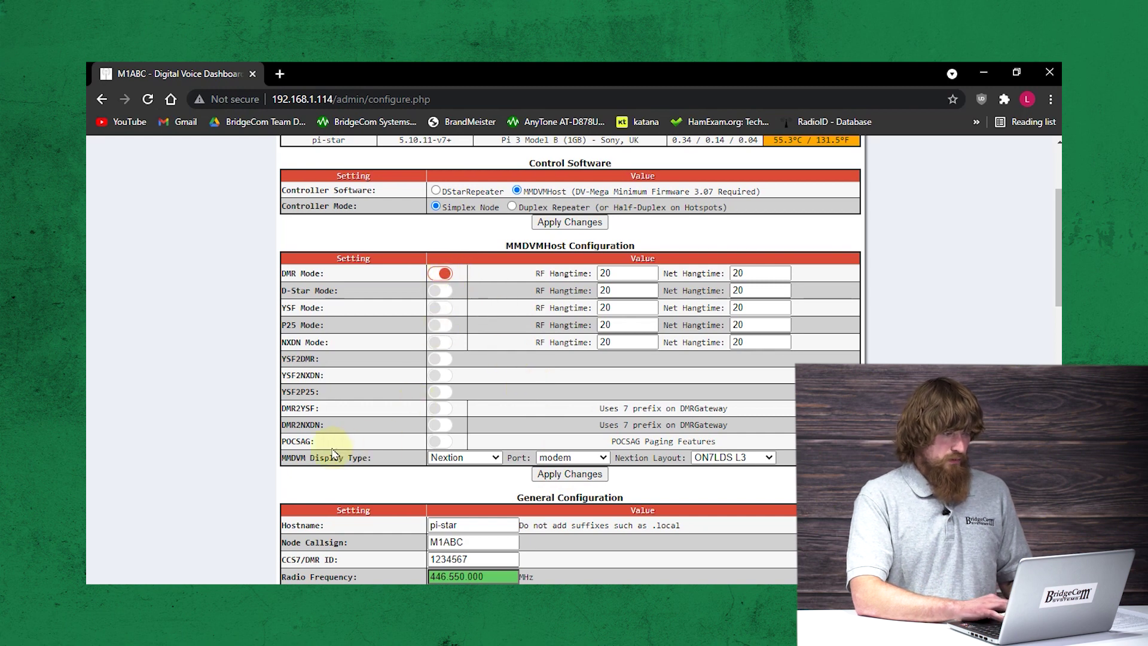
mouse_move(332, 458)
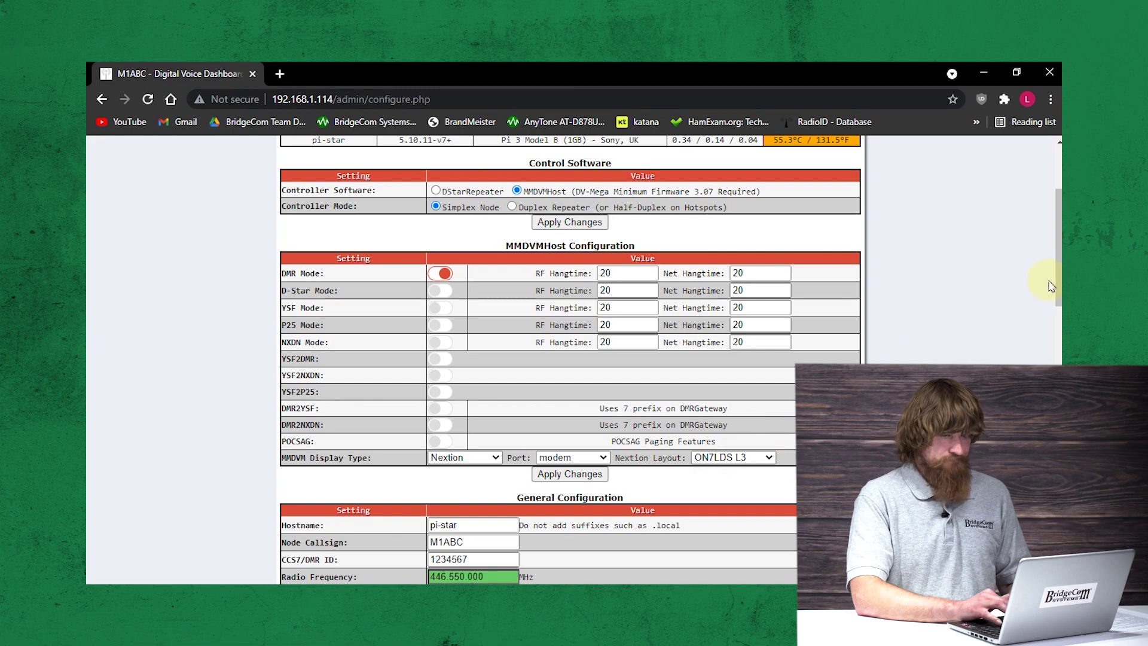
left_click_drag(1054, 291, 1055, 360)
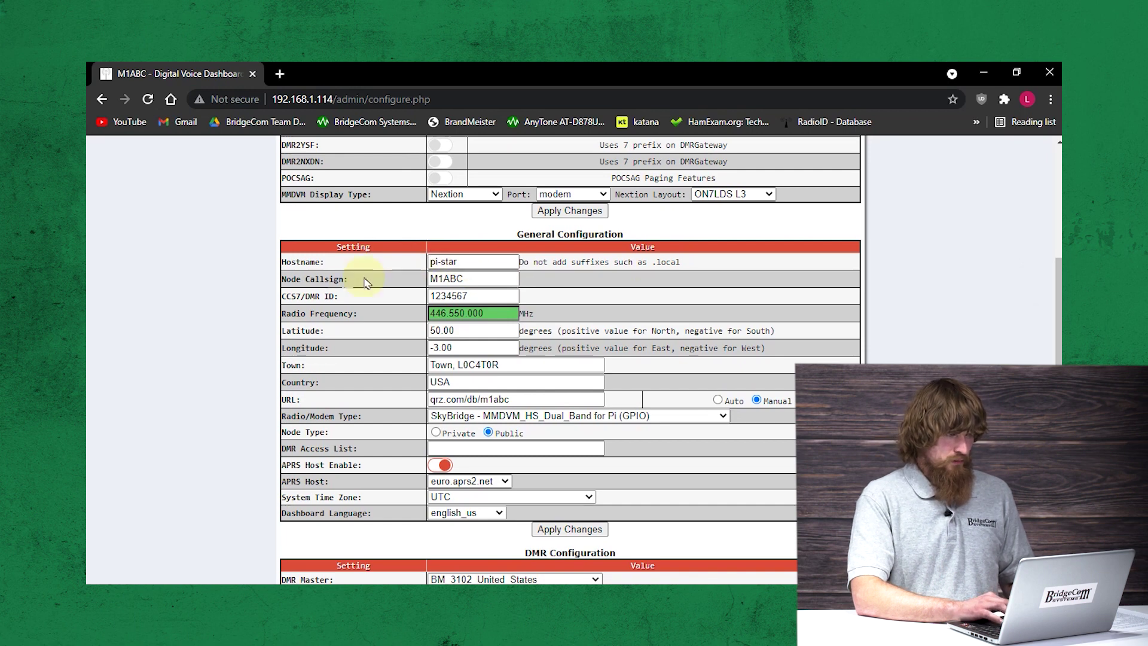
Step: Replace the placeholder node callsign and CCS7/DMR ID with the operator's own
mouse_move(294, 286)
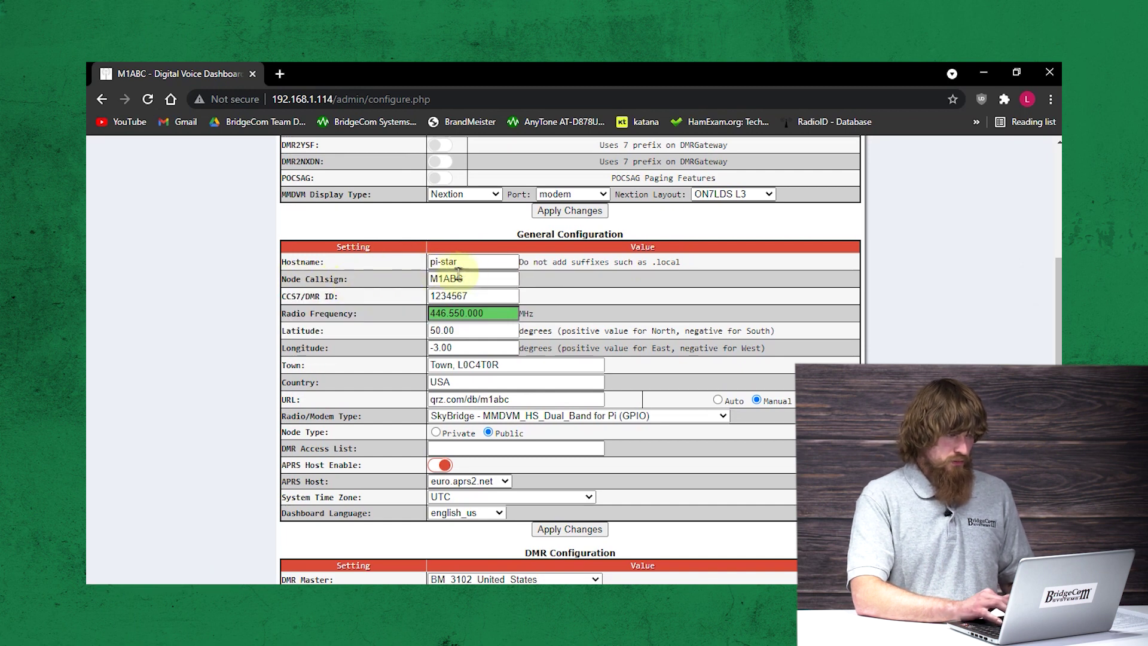
left_click_drag(469, 277, 401, 276)
type("AE0L")
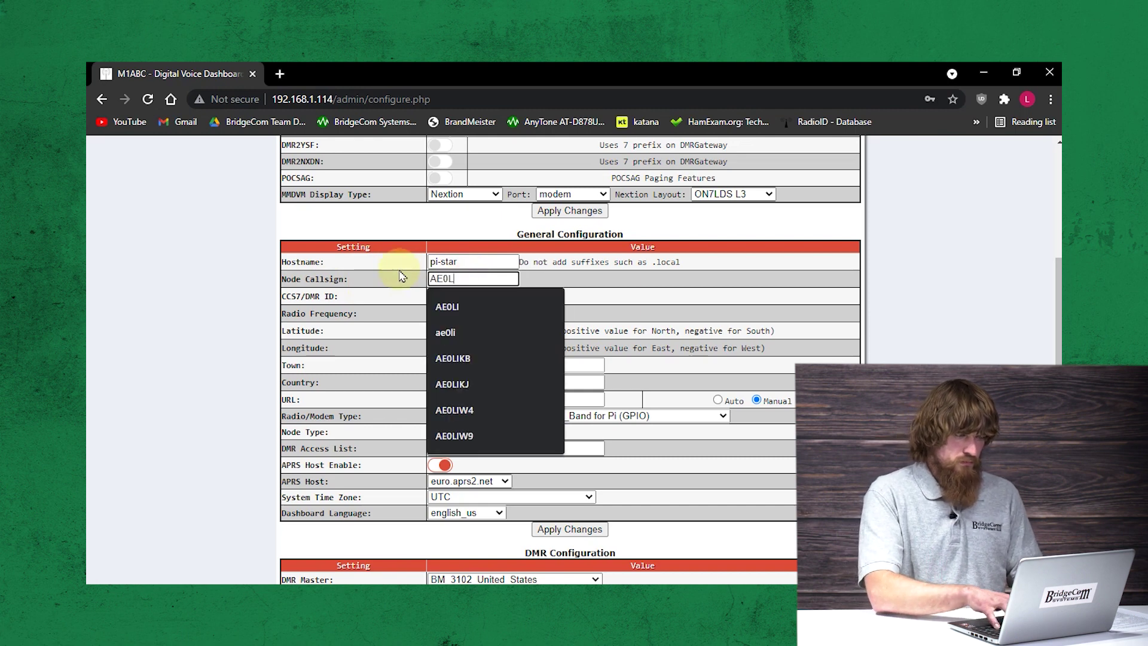
type("I")
left_click(245, 301)
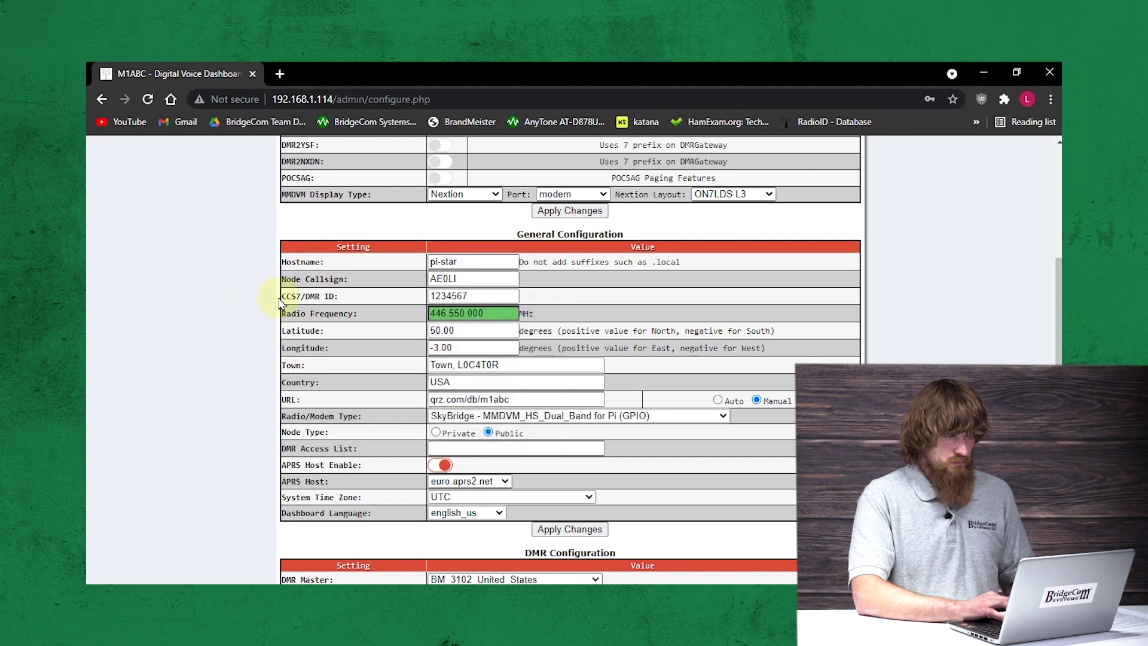
left_click(445, 293)
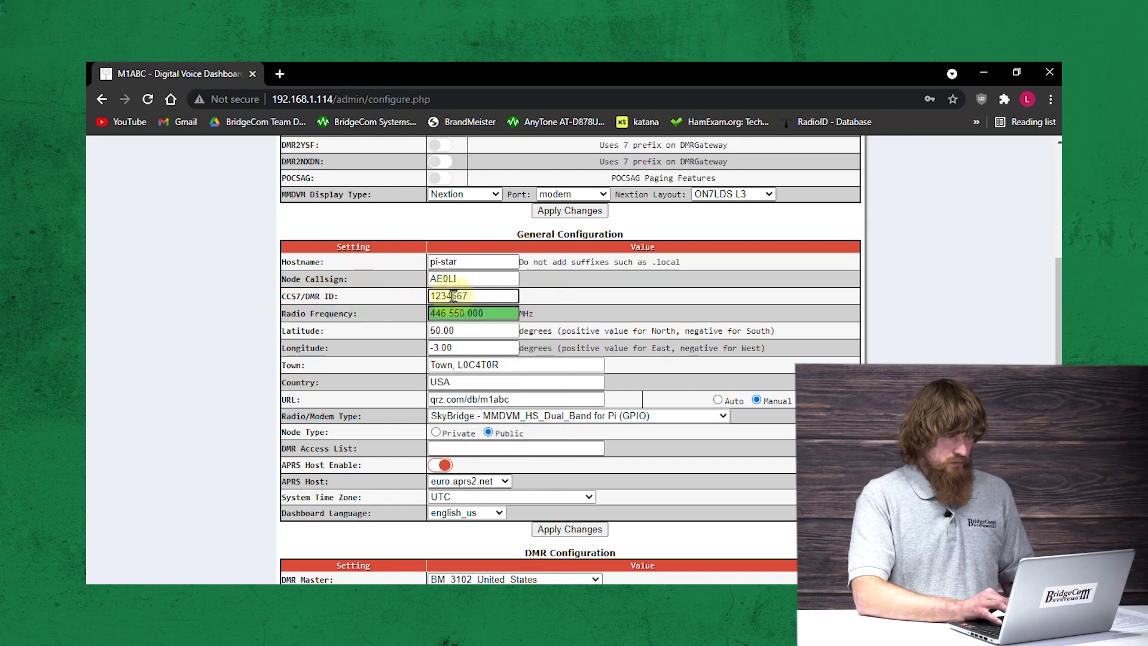
left_click(474, 295)
left_click_drag(473, 295, 410, 304)
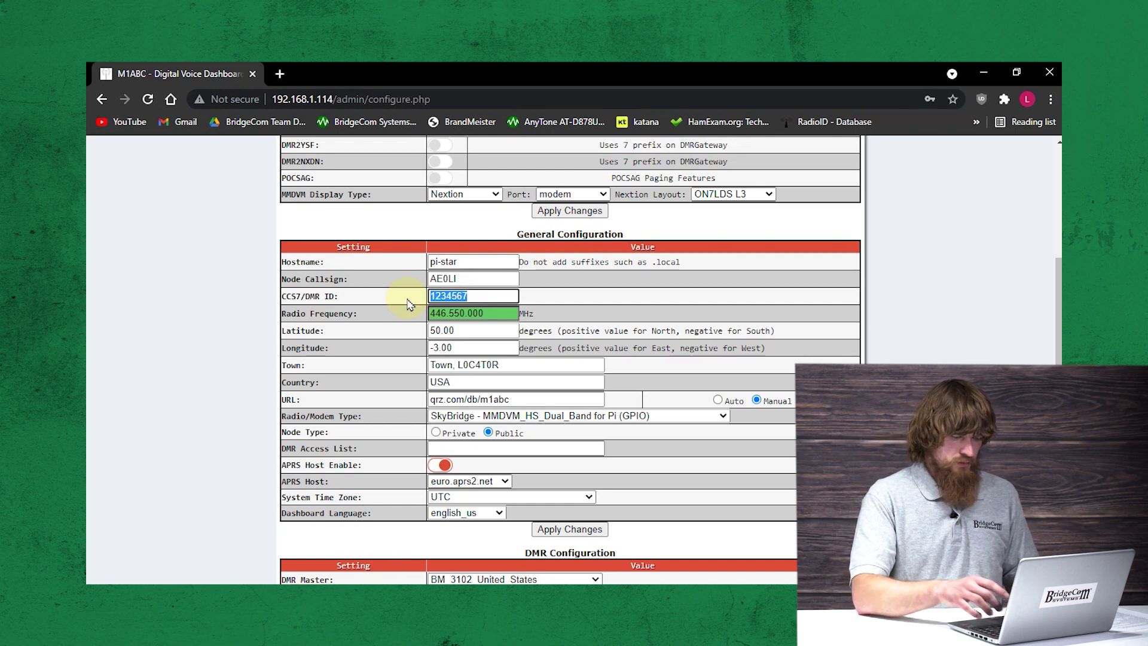
type("31")
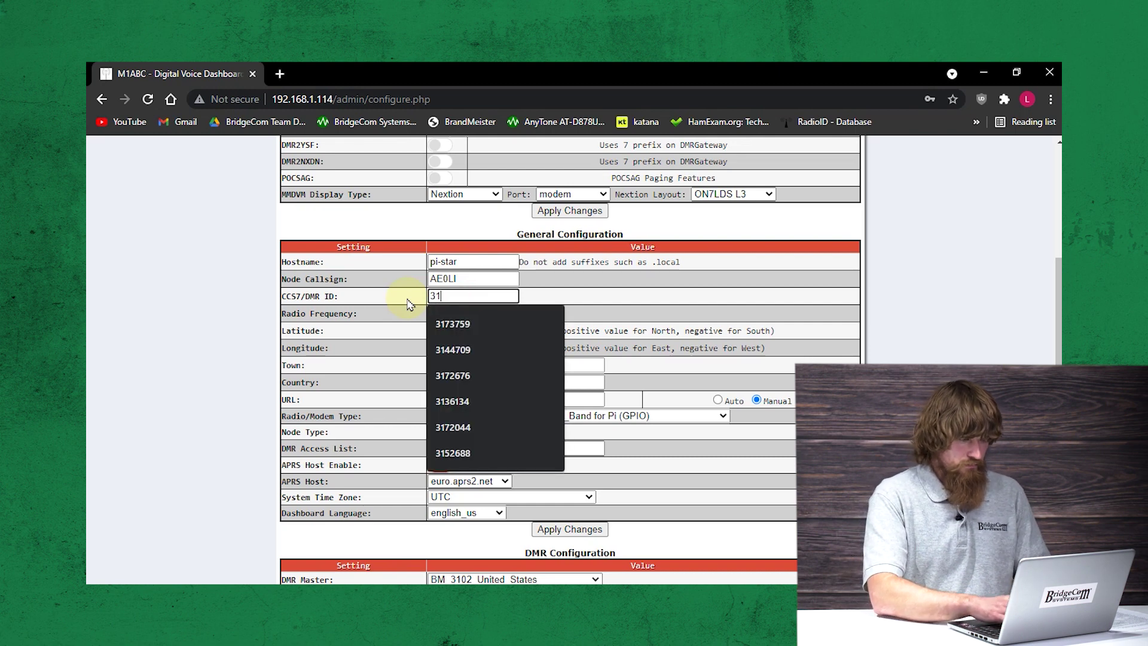
type("737")
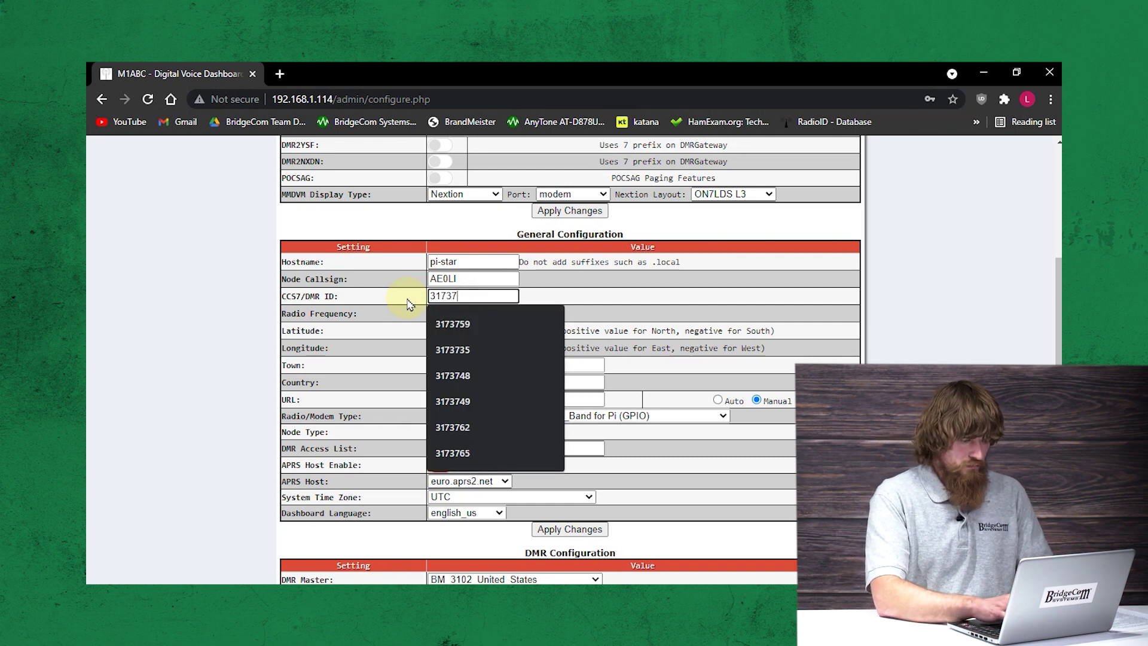
type("59")
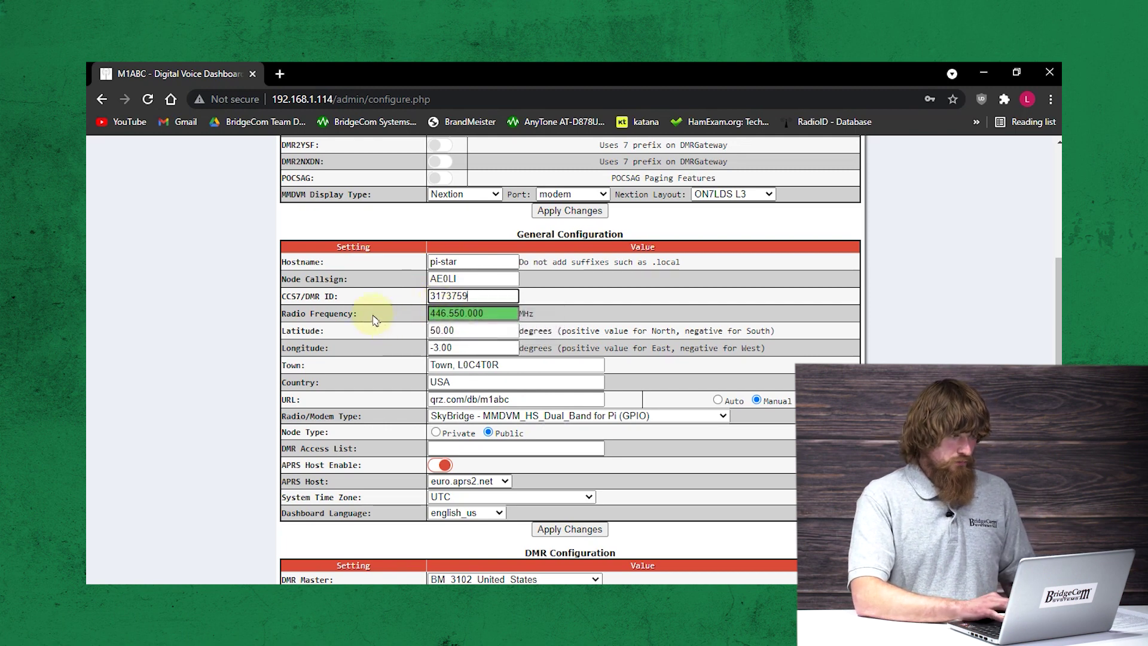
Step: Retype the radio frequency as 446.550.000 and set Town to Smithville, MO
left_click(493, 314)
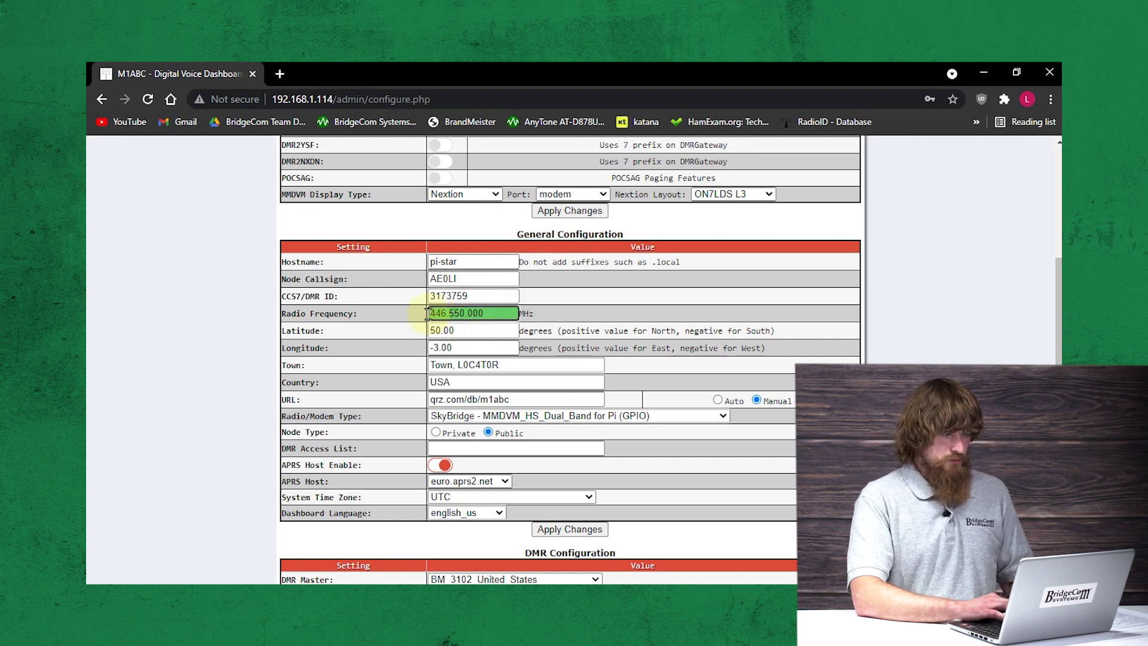
left_click_drag(430, 313, 491, 314)
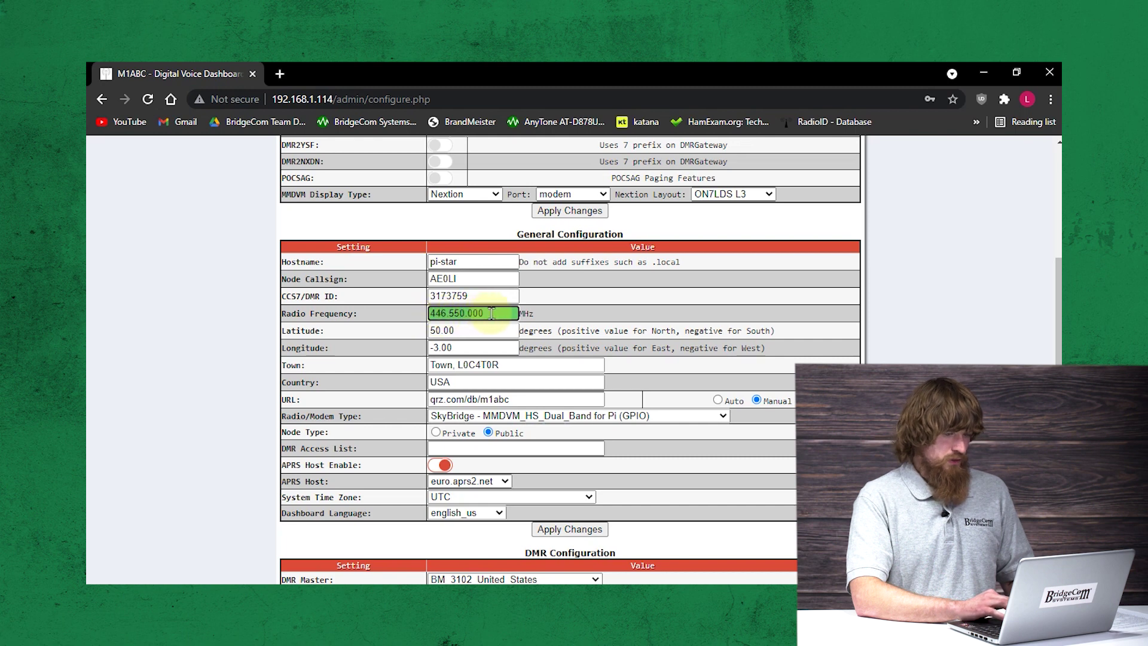
type("446.550.000")
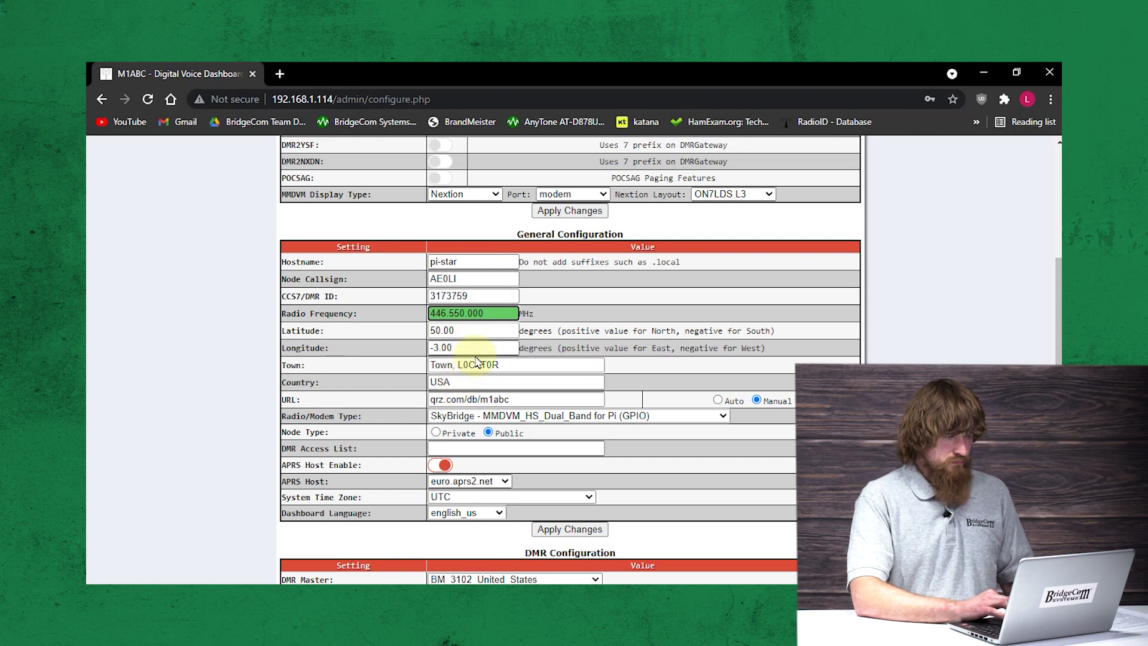
left_click(502, 365)
left_click_drag(502, 364, 397, 364)
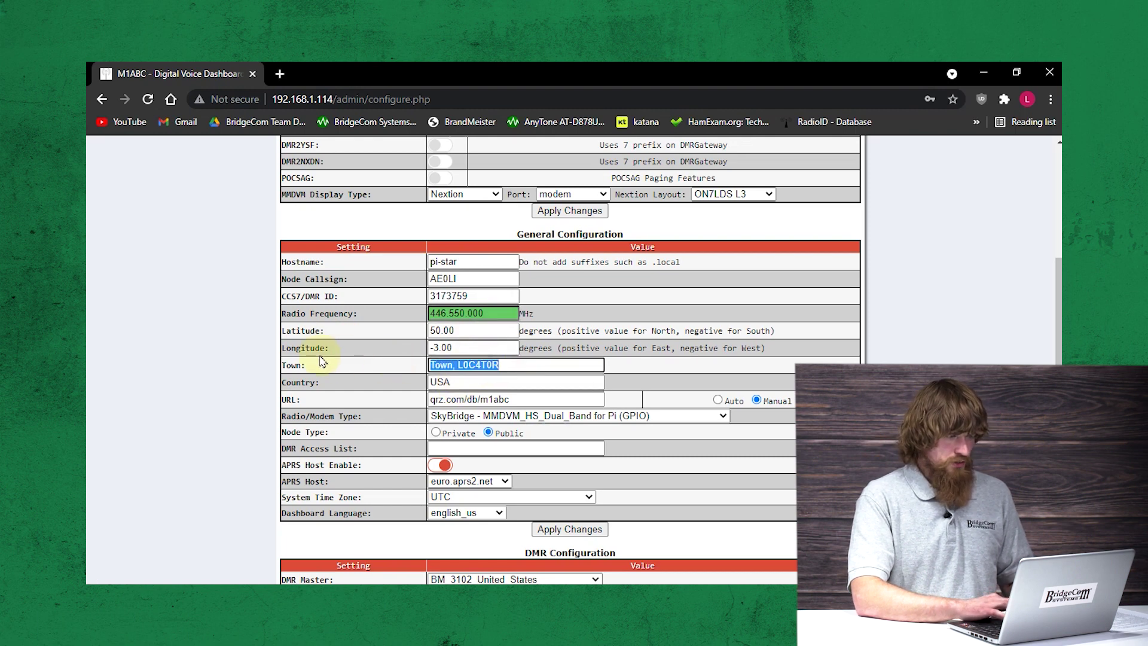
type("Sm")
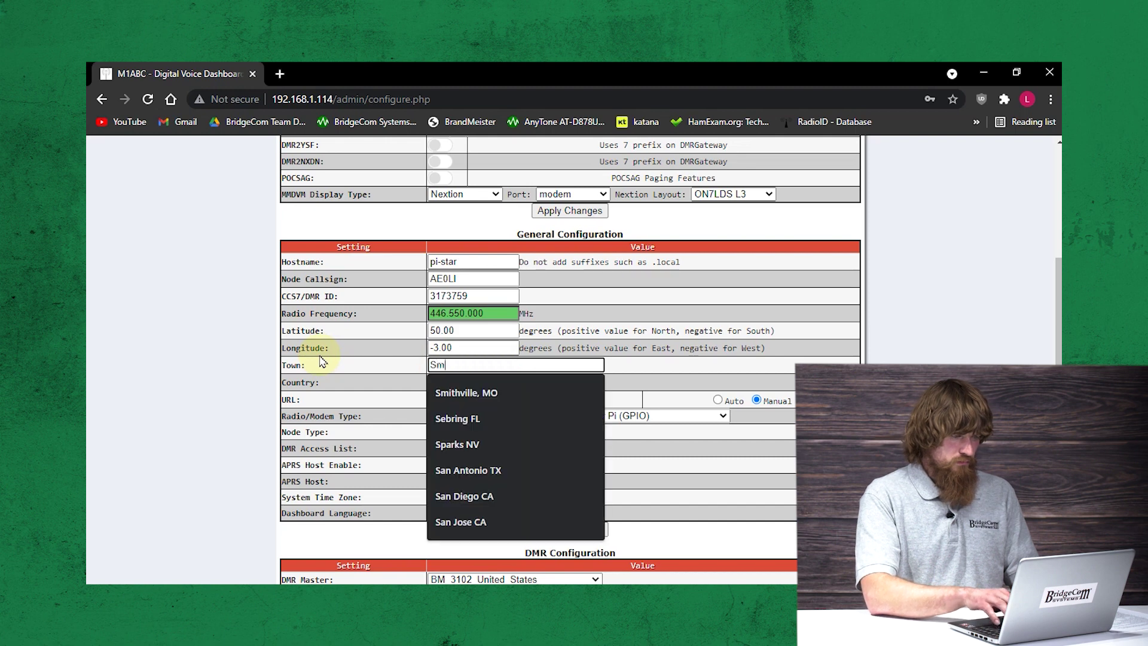
type("ithville, MO")
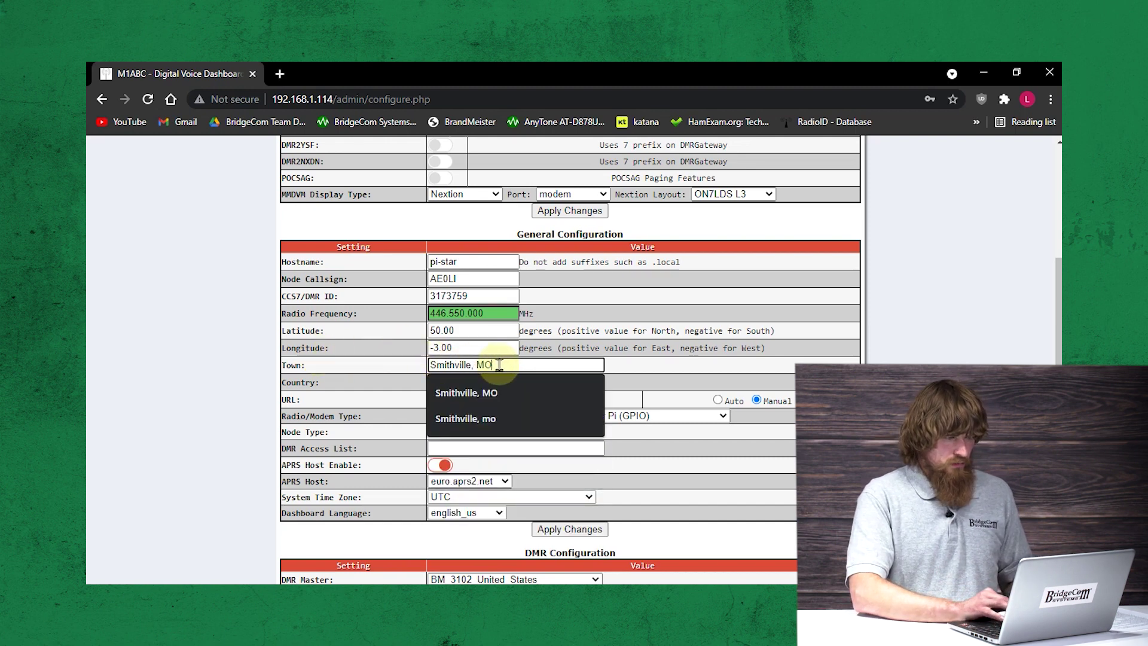
left_click_drag(499, 364, 414, 364)
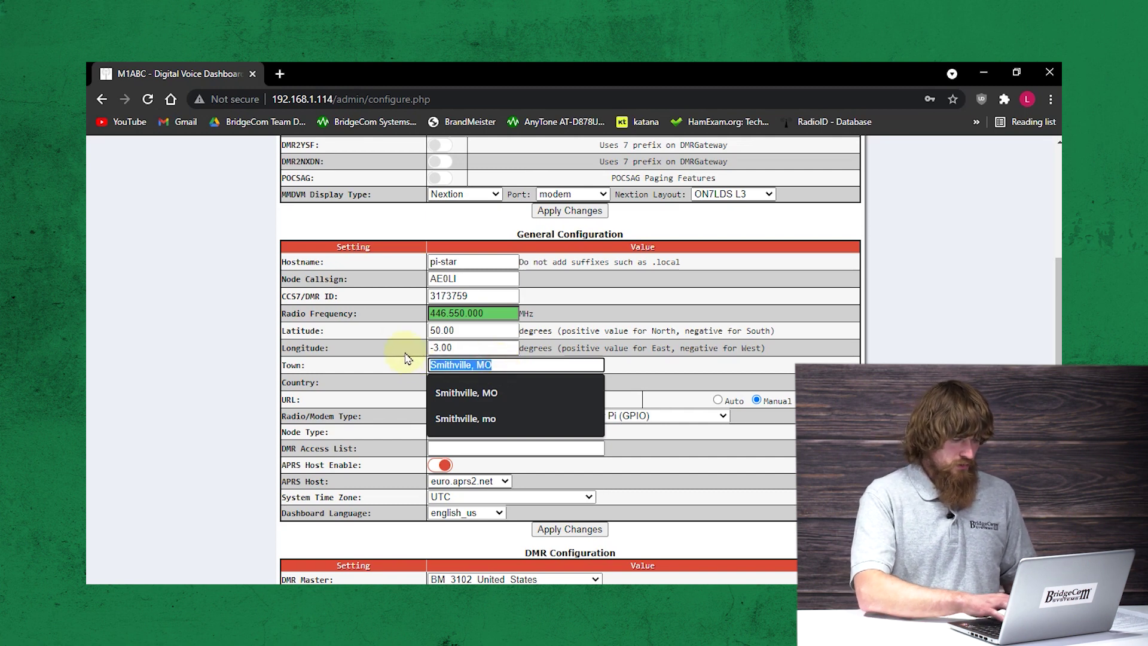
left_click(279, 74)
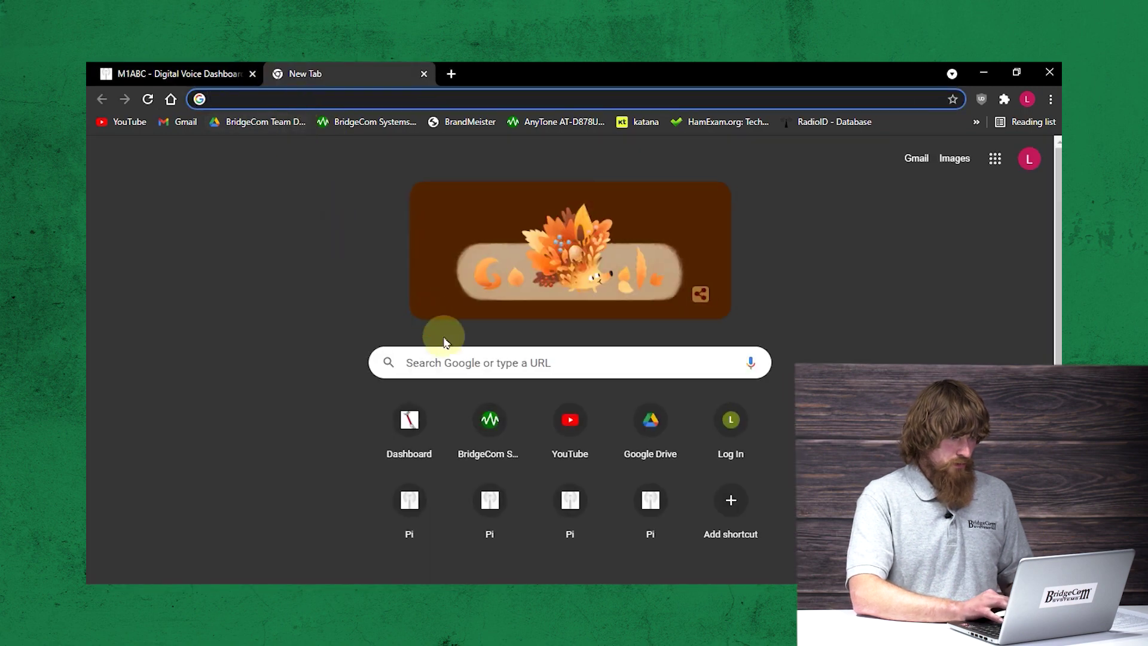
Step: Search Google for 'Smithville, MO lat long' and copy the latitude 39.3869
left_click(457, 358)
type("Smithville, MO")
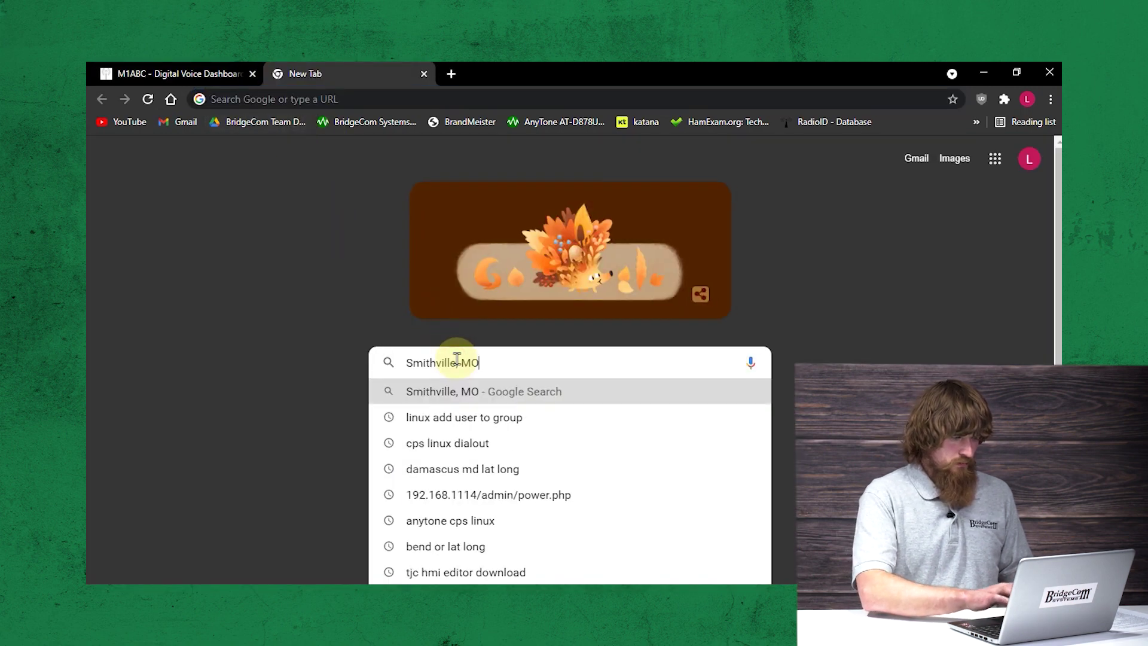
type(" lat long")
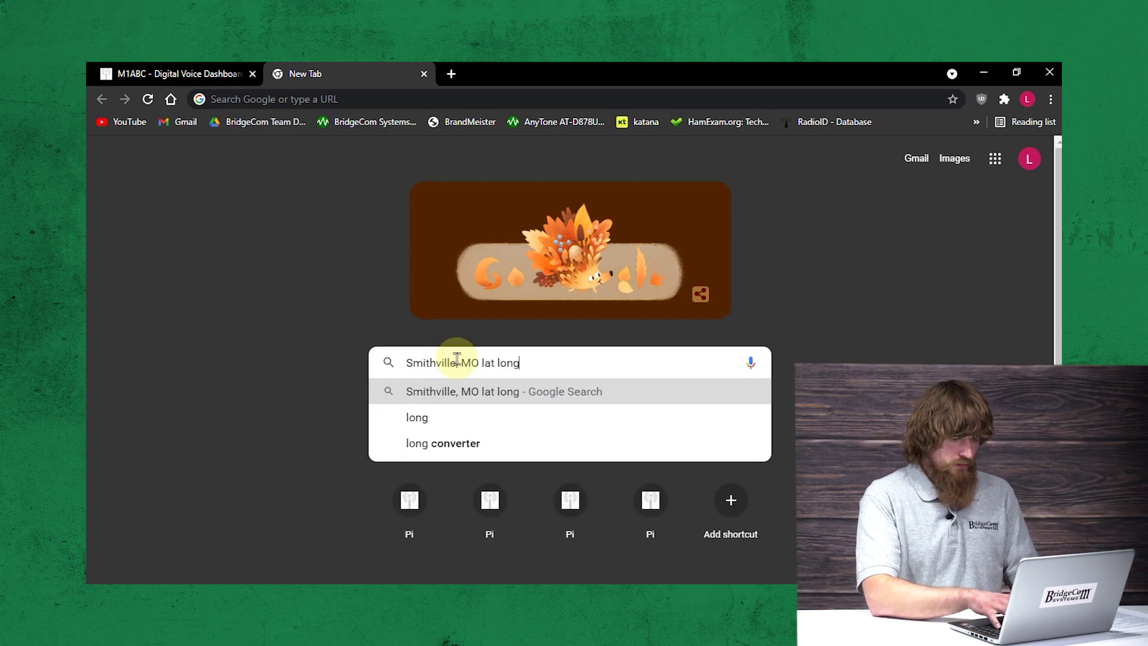
key("Return")
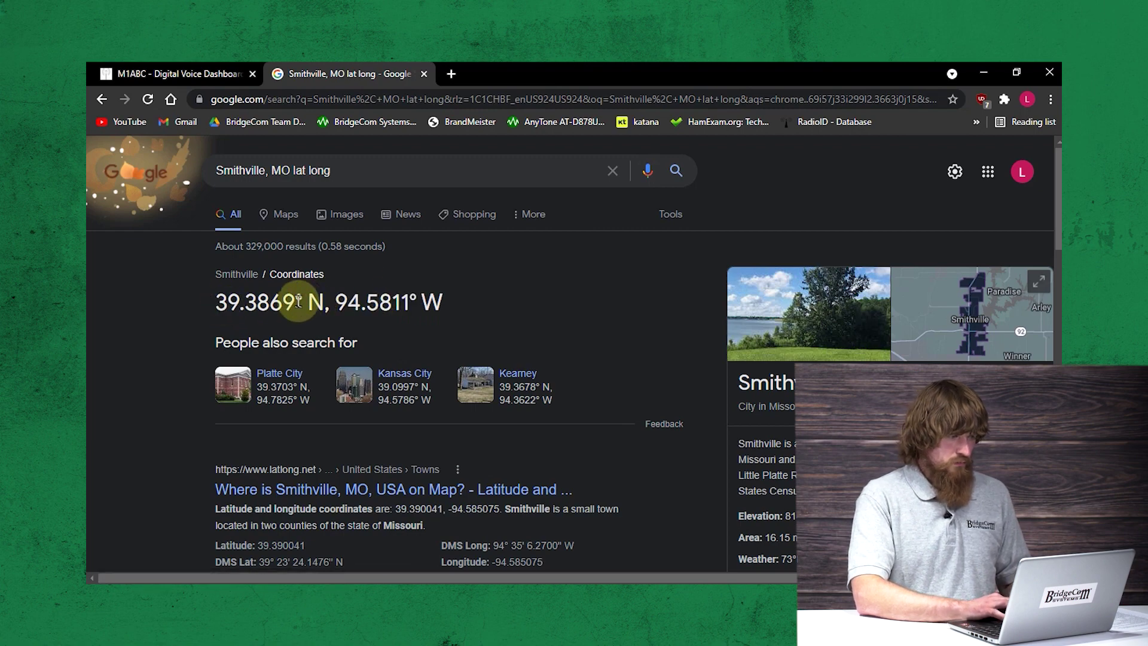
left_click_drag(294, 302, 219, 301)
key("ctrl+c")
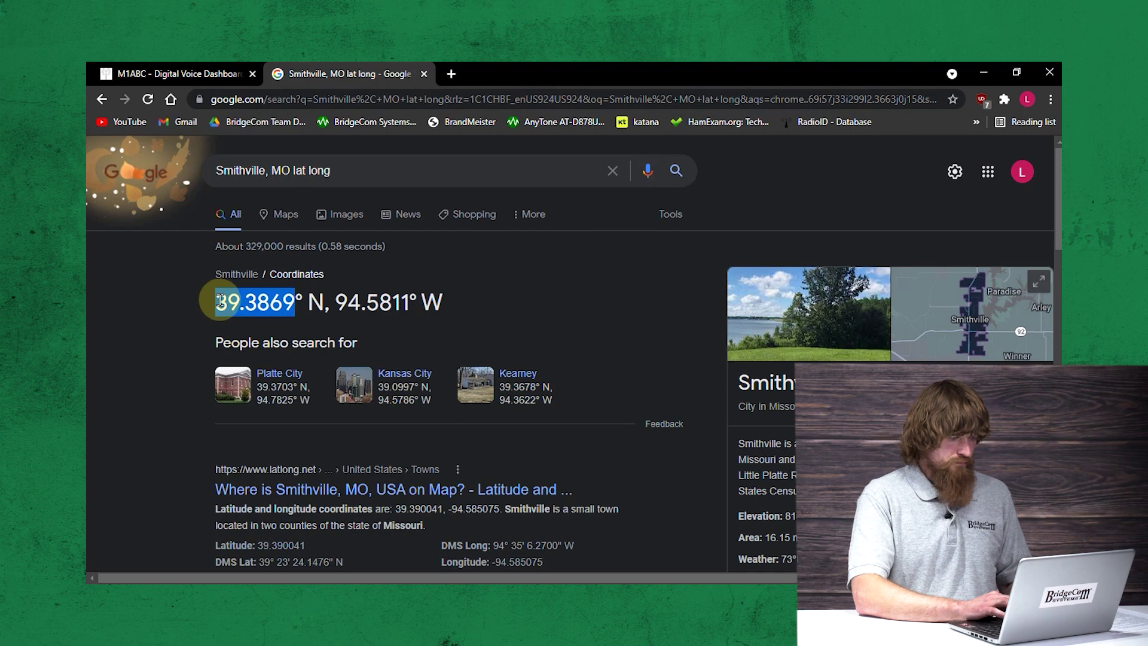
left_click(223, 73)
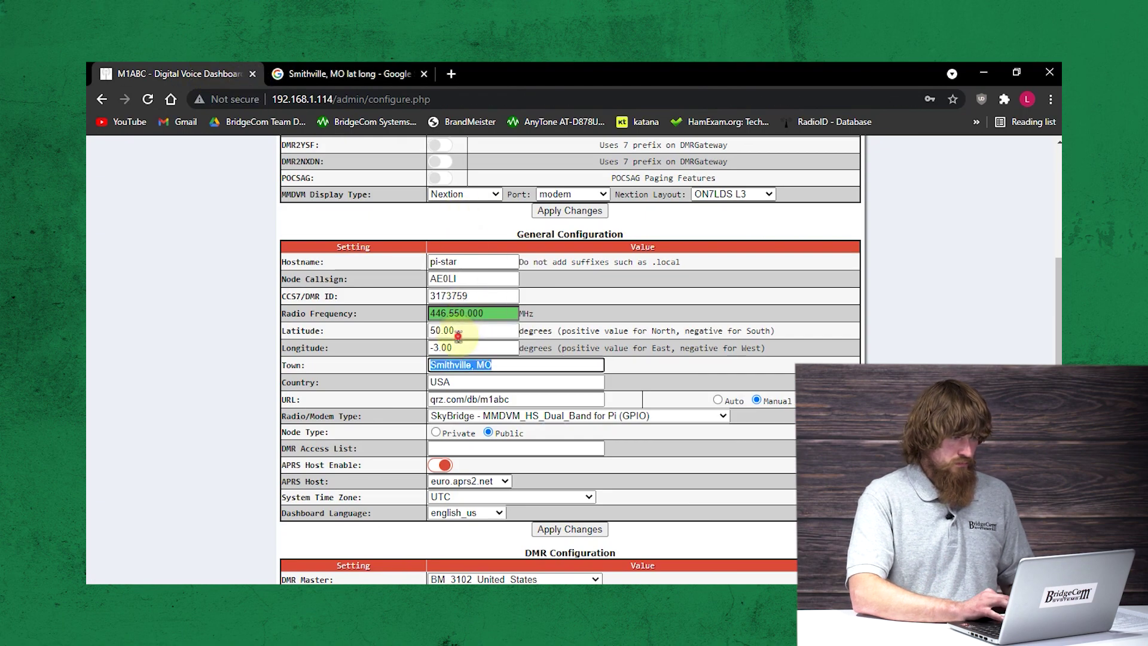
Step: Paste latitude 39.3869 and longitude -94.5811 into the General Configuration fields
left_click_drag(457, 330, 427, 333)
key("ctrl+v")
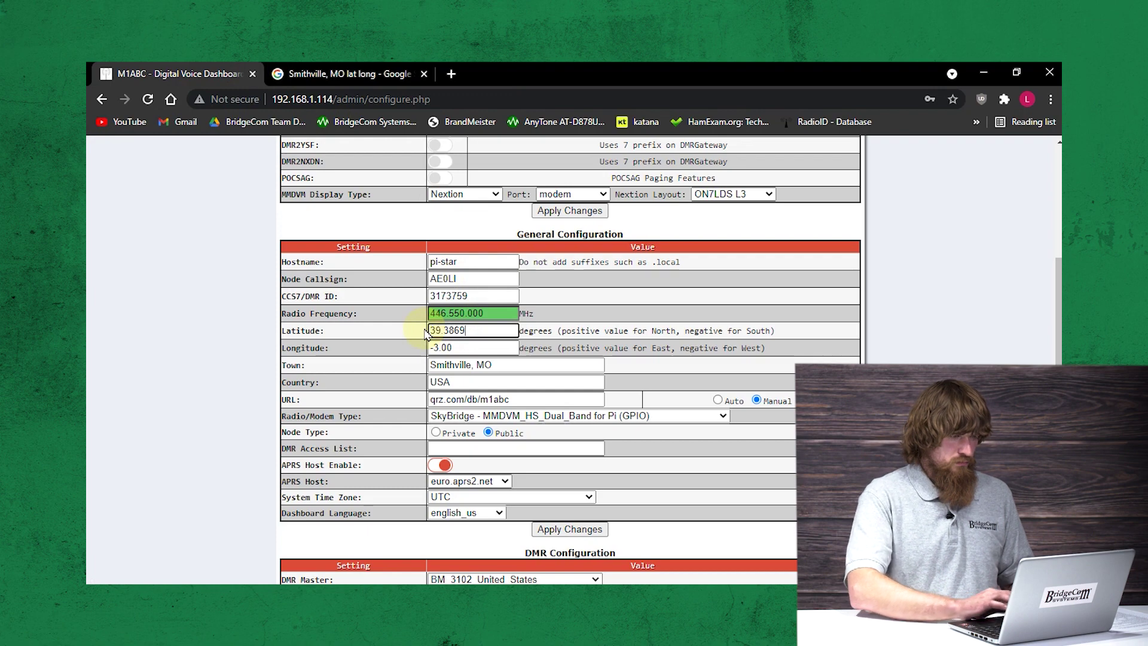
left_click(356, 81)
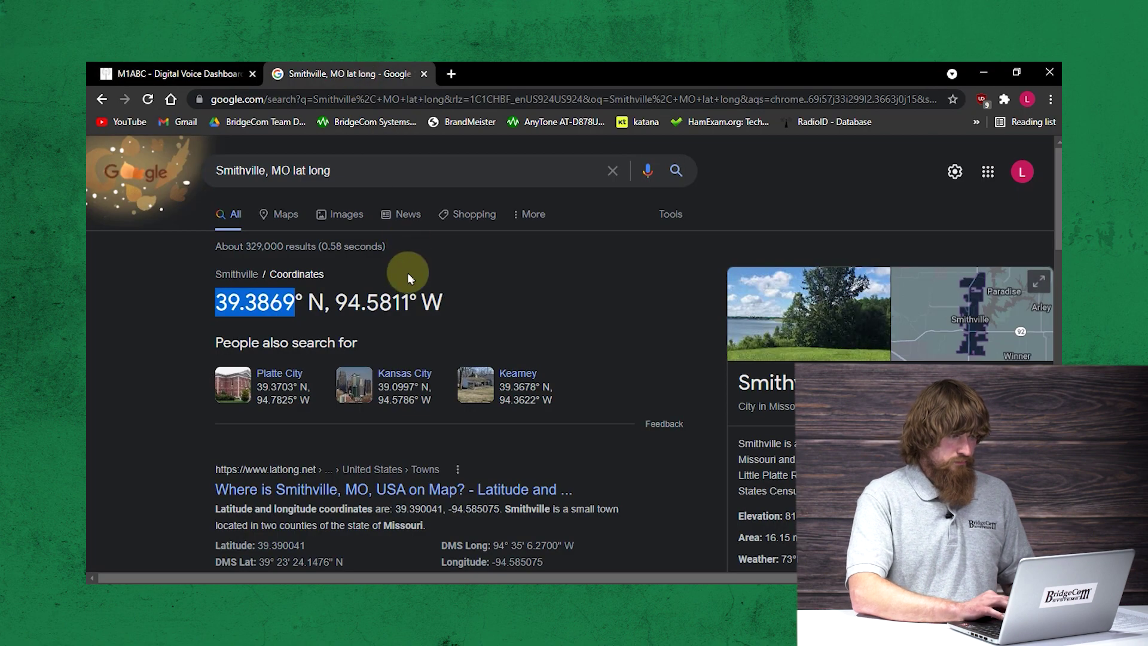
left_click_drag(408, 301, 334, 299)
key("ctrl+c")
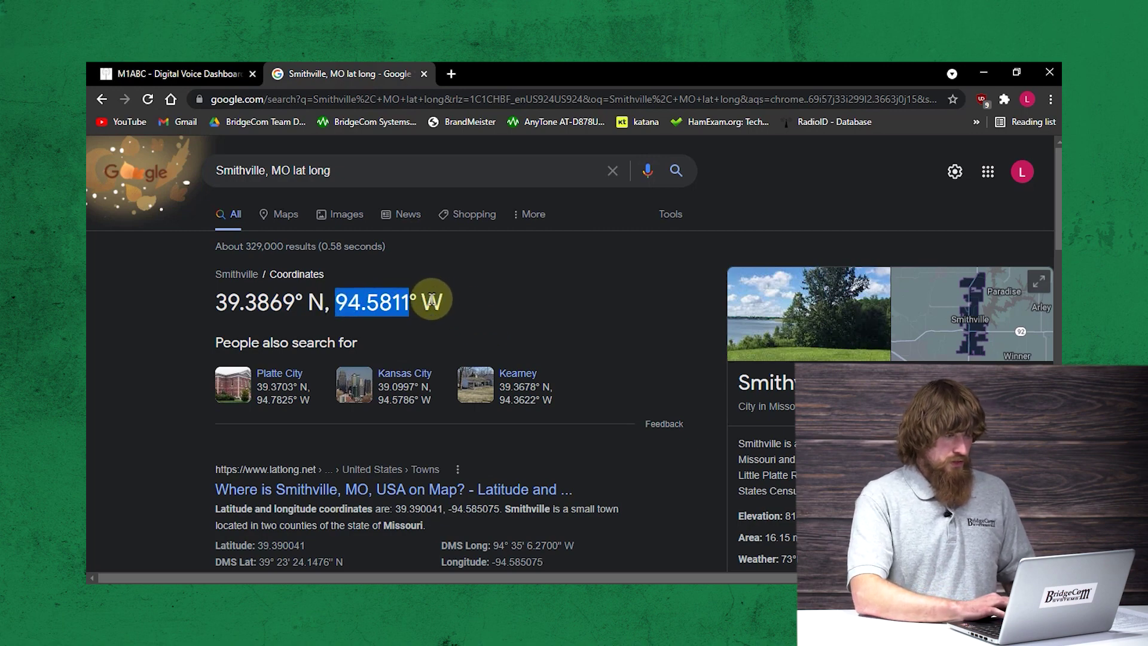
left_click(227, 73)
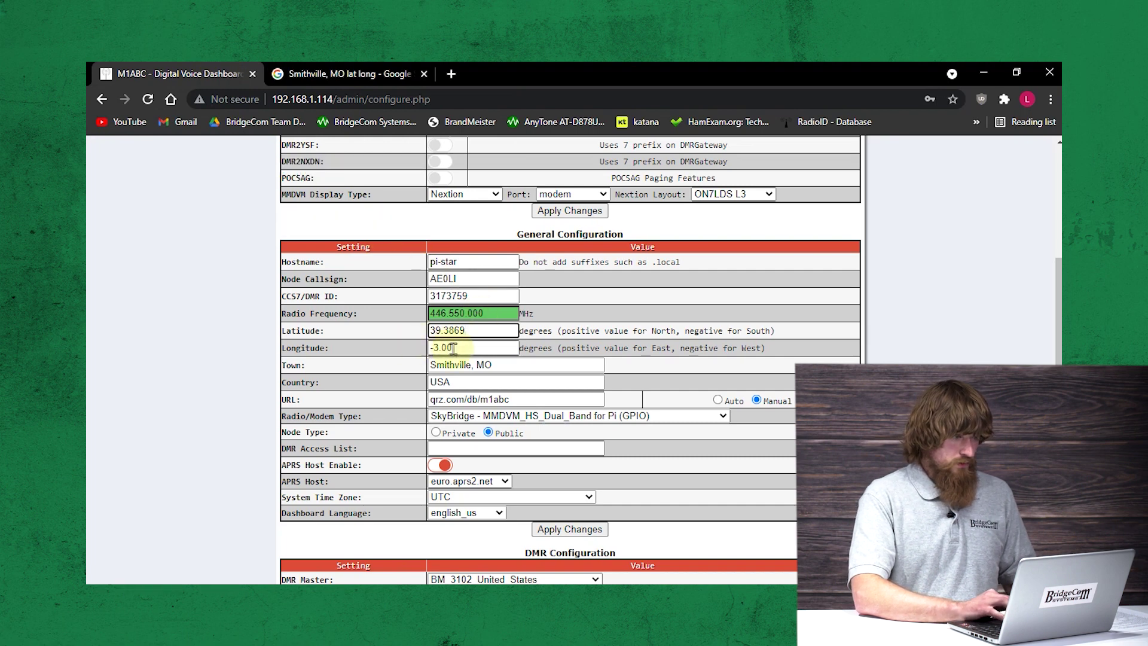
left_click_drag(453, 348, 441, 348)
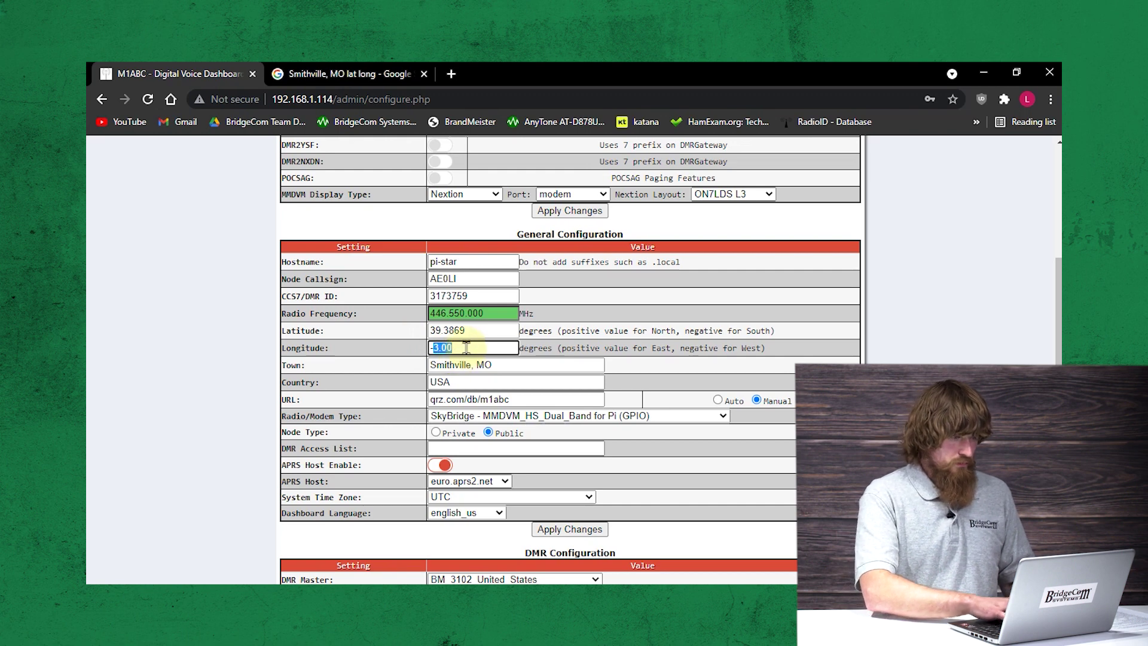
key("ctrl+v")
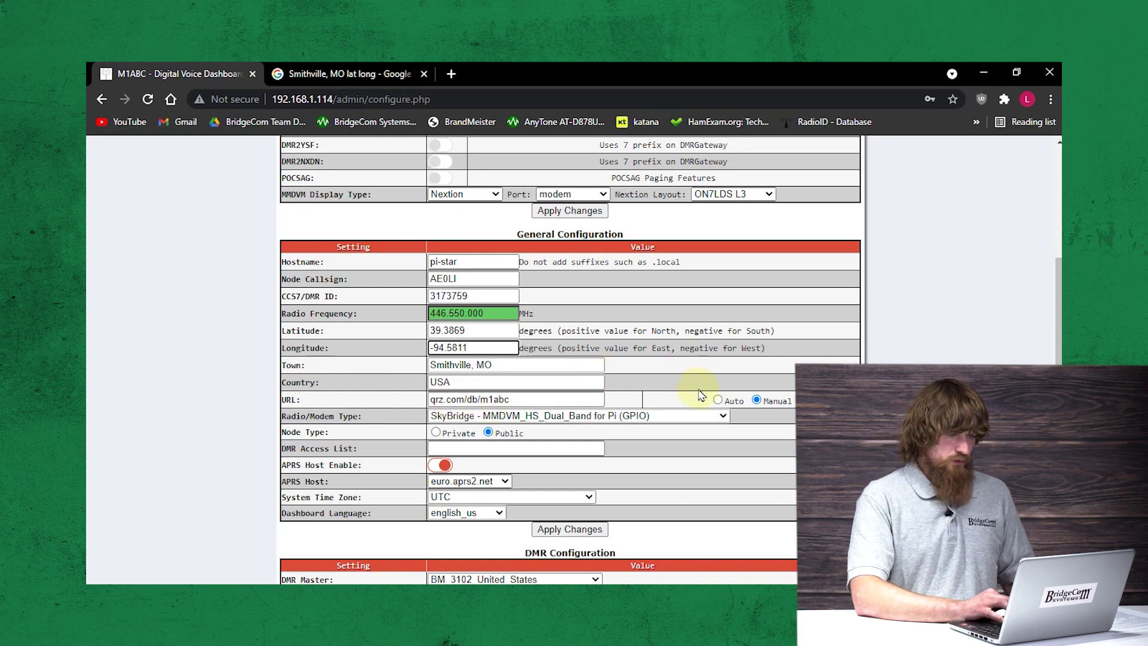
Step: Switch the hotspot profile URL option to Auto
left_click(718, 399)
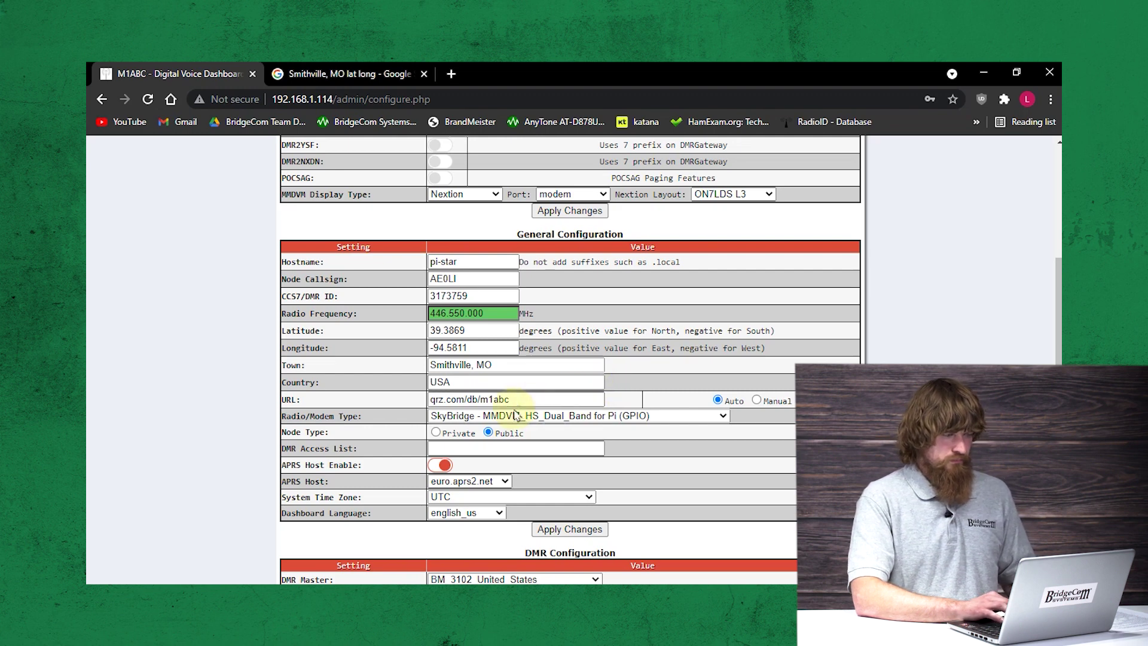
mouse_move(346, 423)
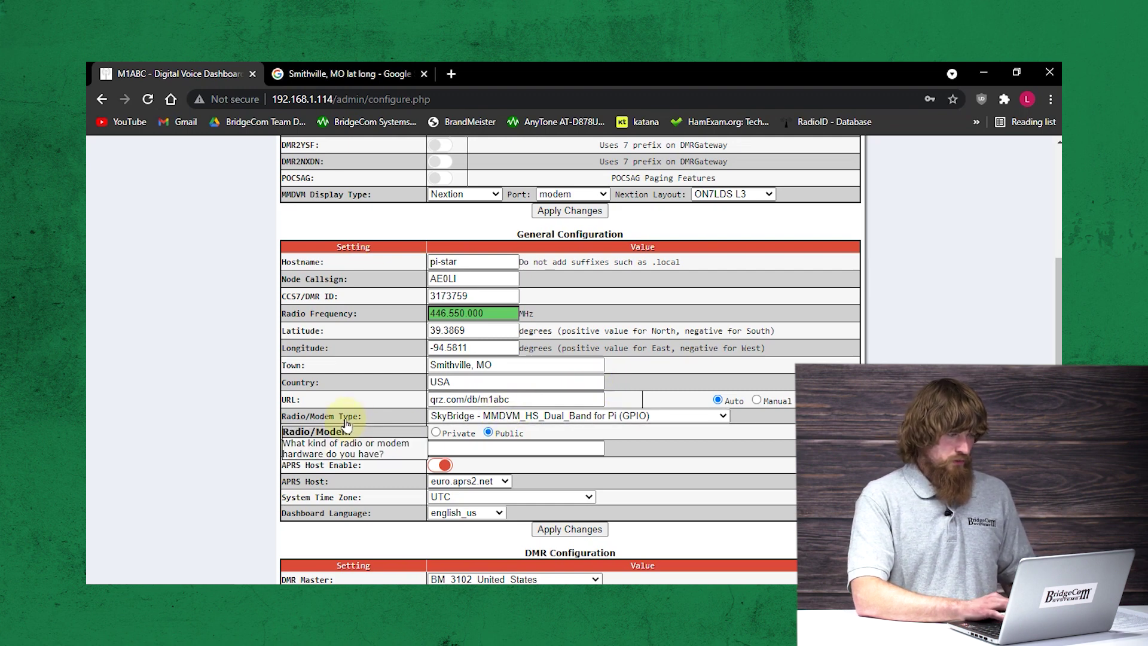
left_click(442, 448)
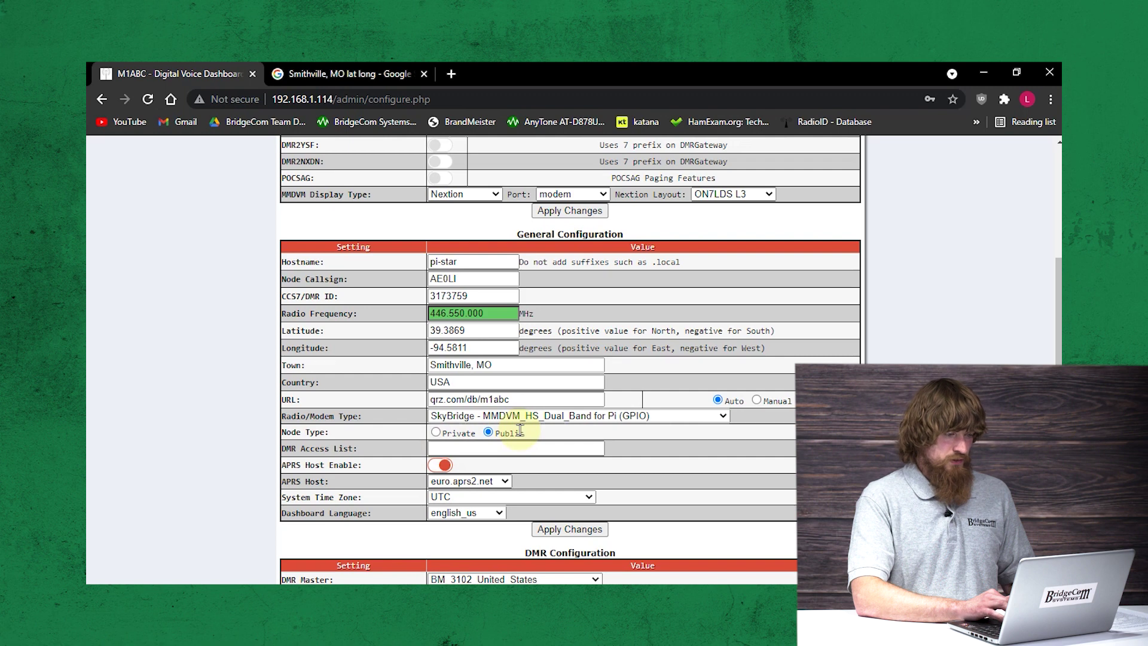
left_click(457, 445)
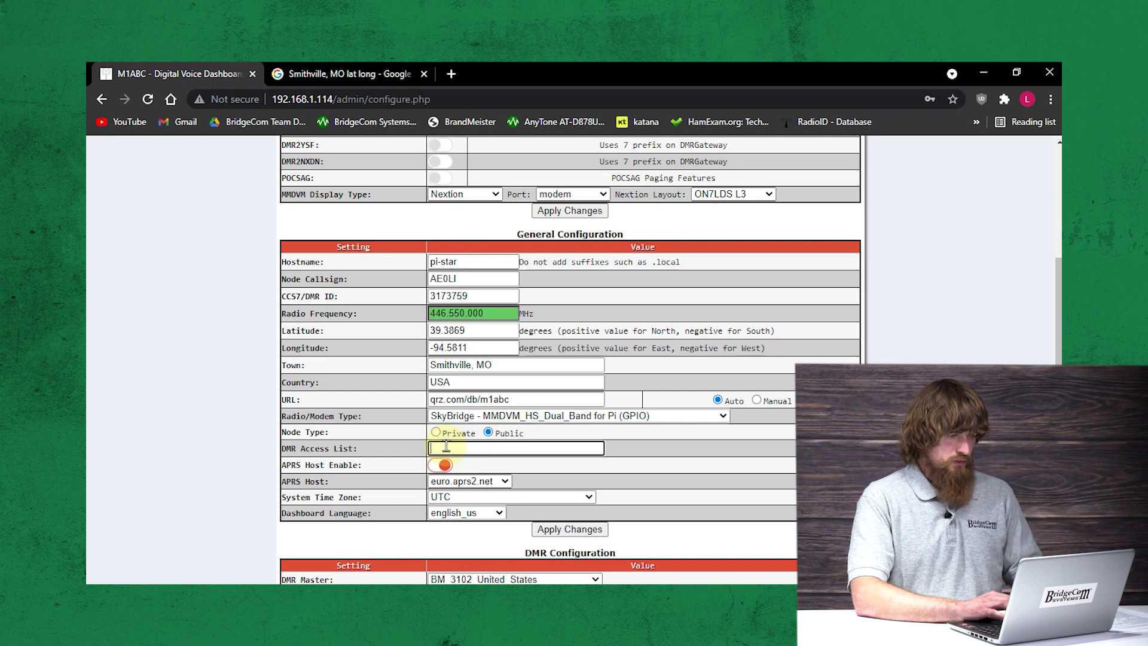
left_click(504, 451)
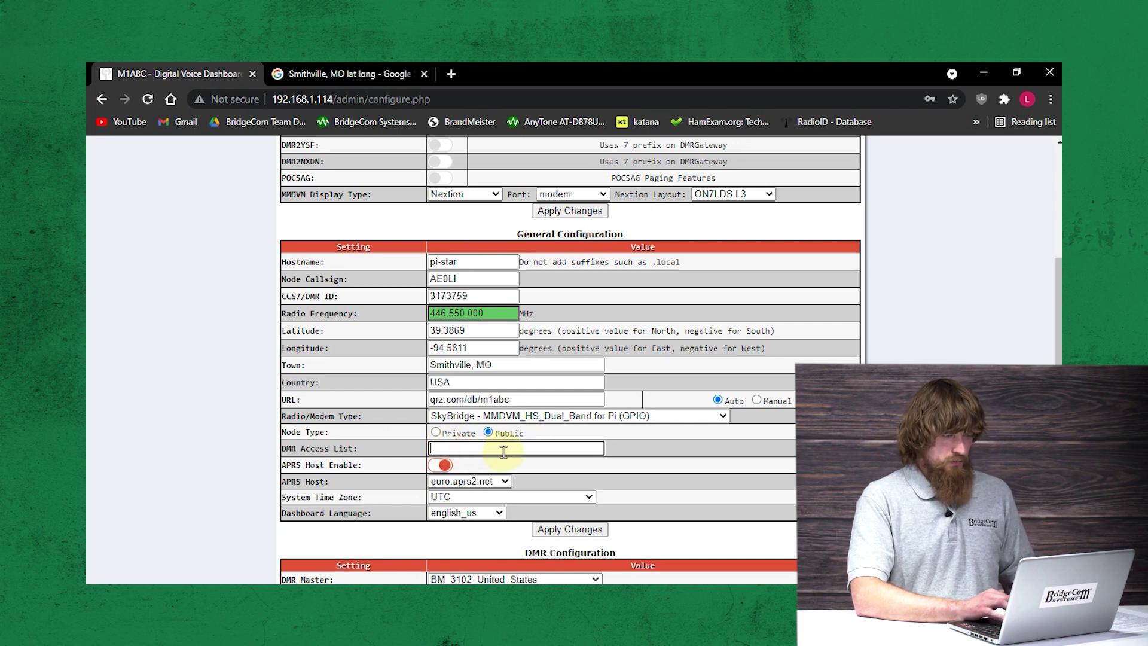
Step: Switch the APRS Host Enable toggle off
left_click(445, 465)
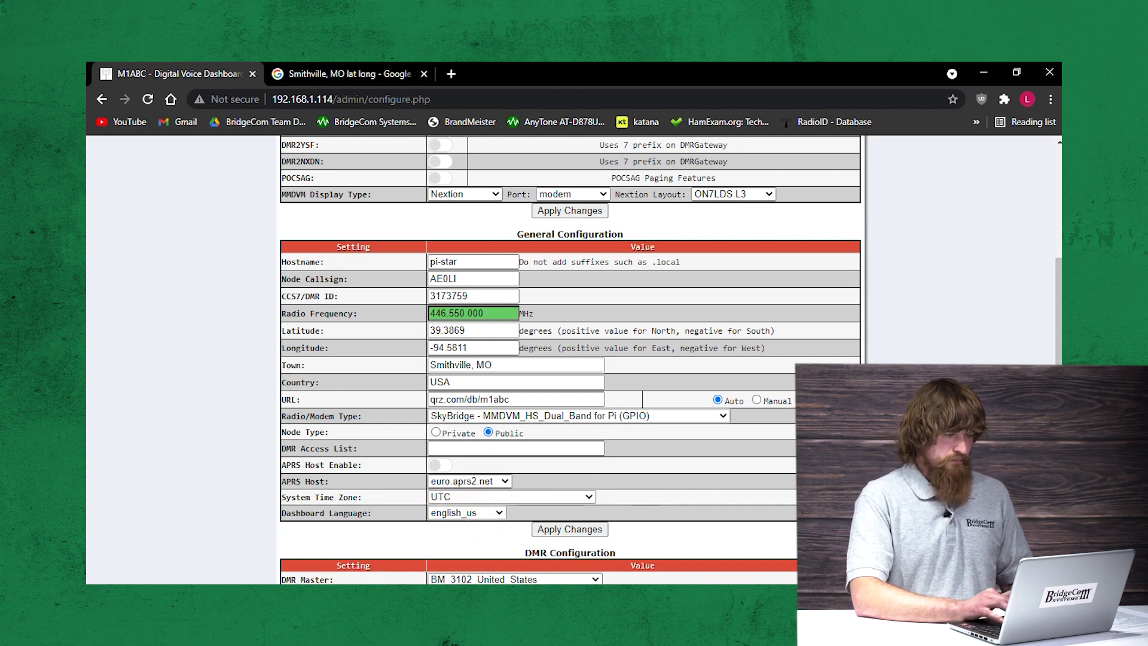
scroll(1060, 313, "down", 5)
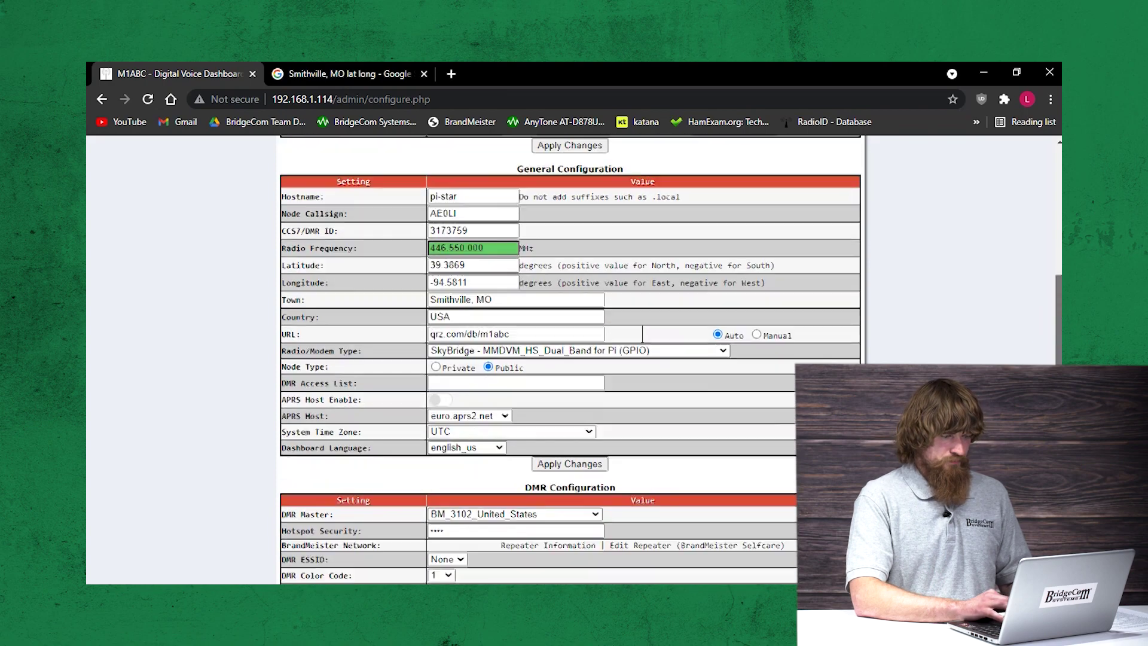
scroll(570, 359, "down", 1)
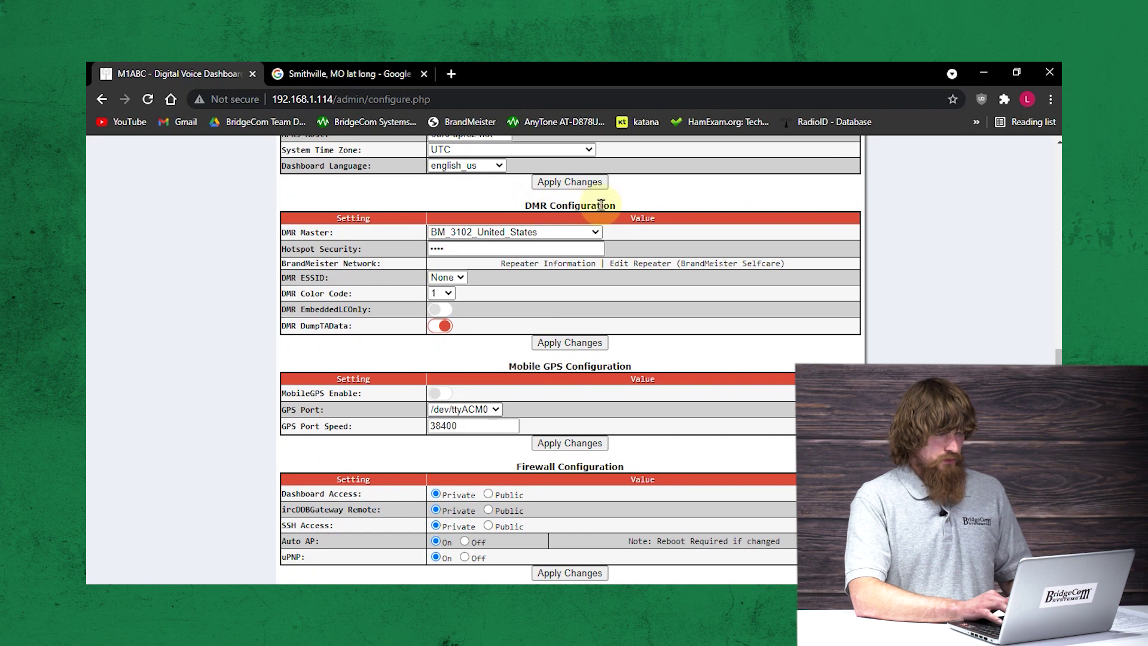
left_click_drag(357, 219, 308, 234)
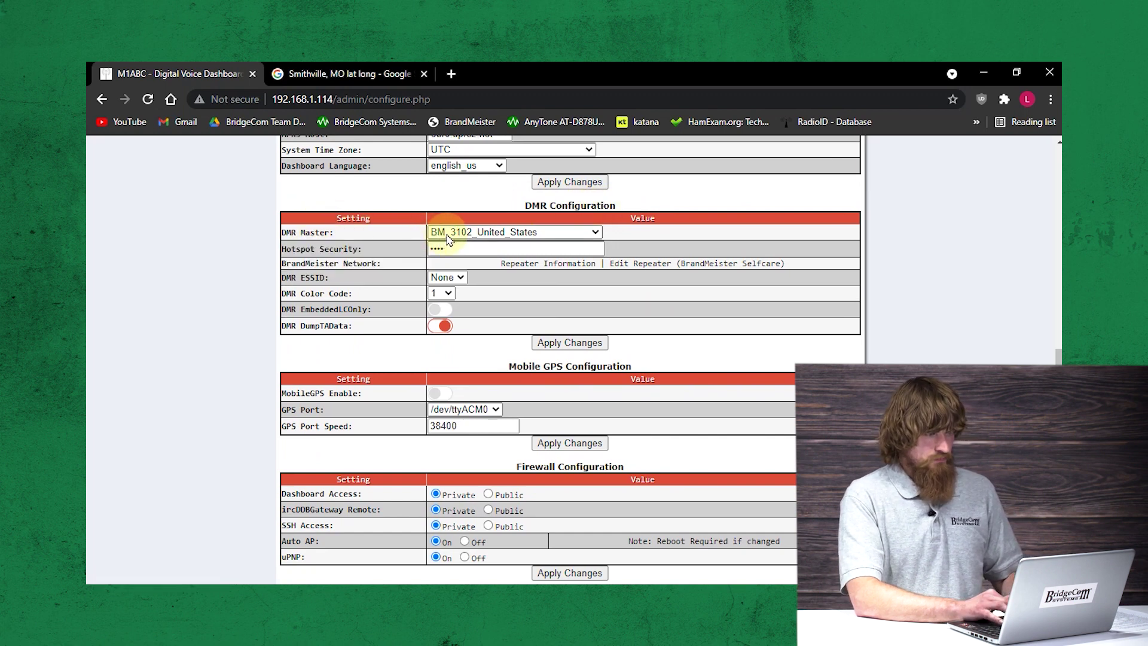
mouse_move(323, 233)
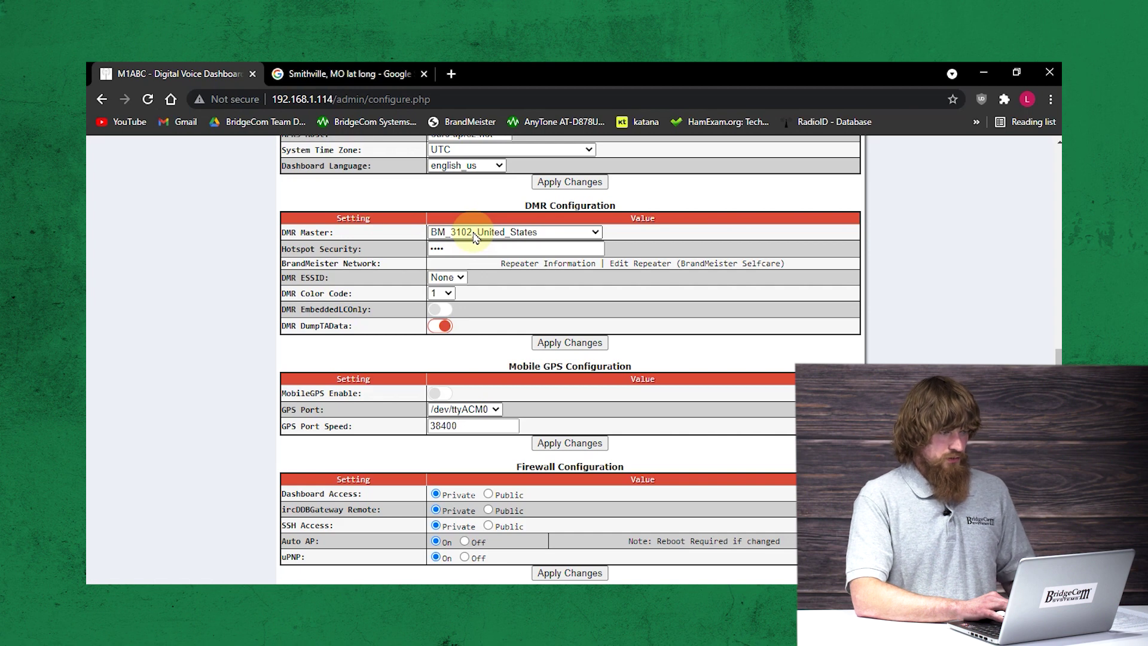
left_click(496, 236)
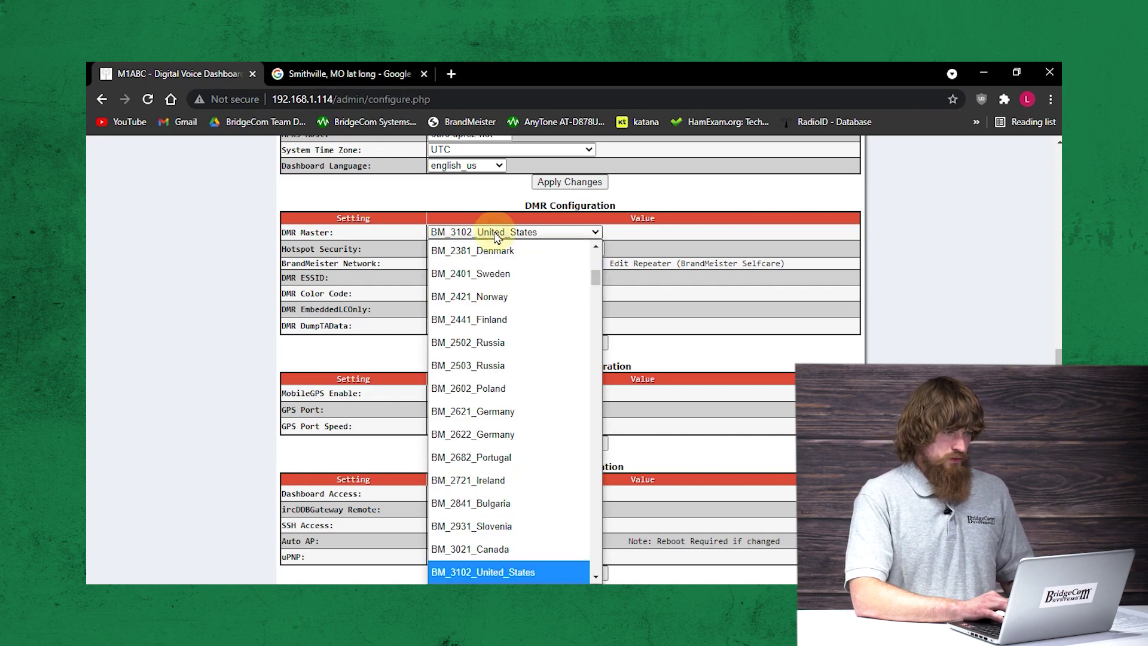
scroll(499, 246, "up", 1)
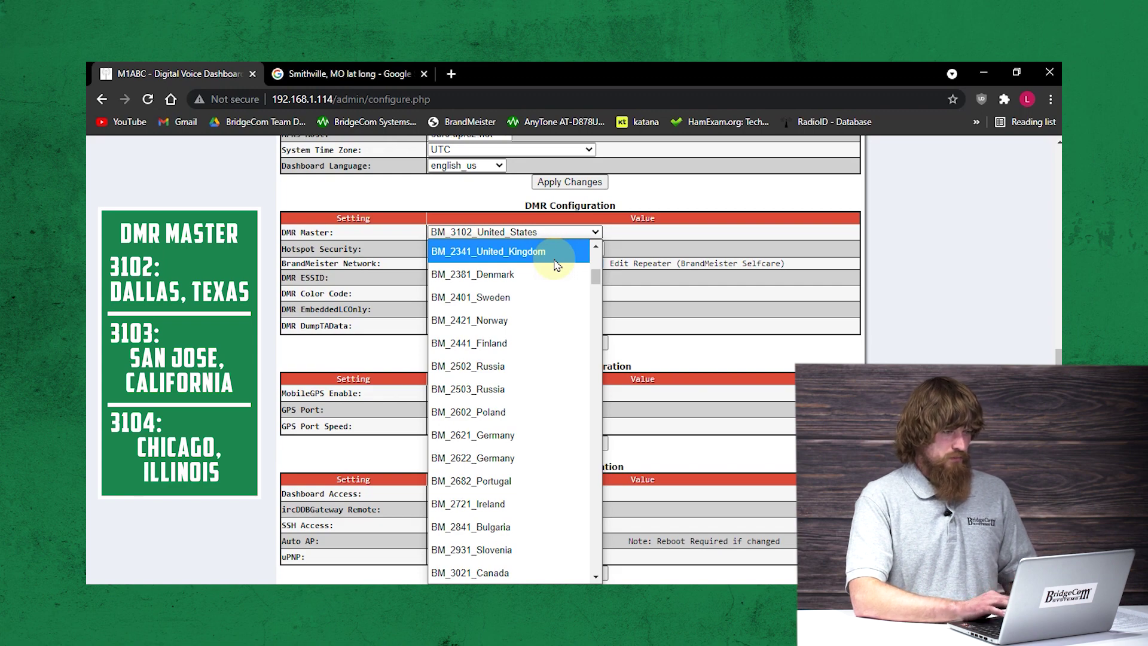
left_click(637, 234)
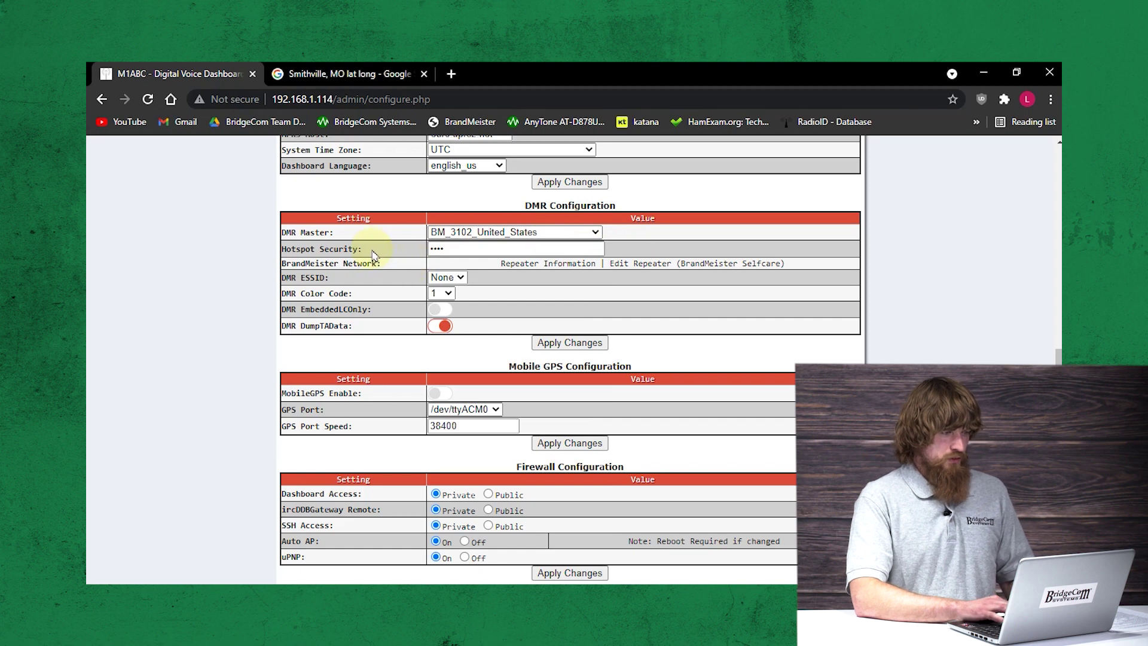
left_click(455, 250)
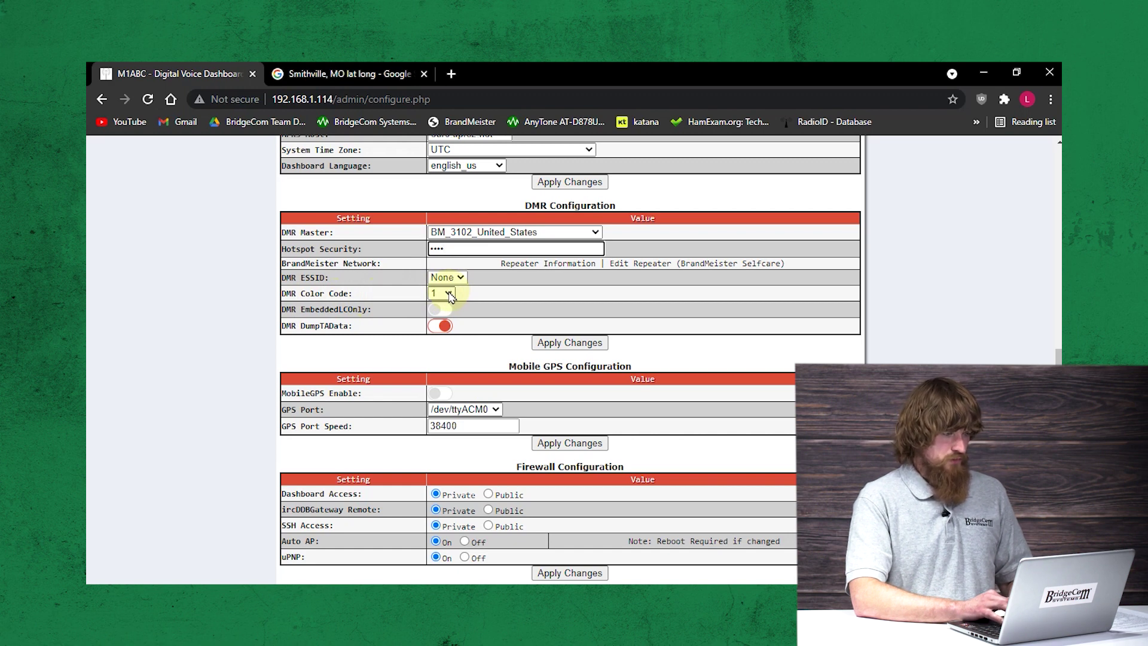
left_click(448, 293)
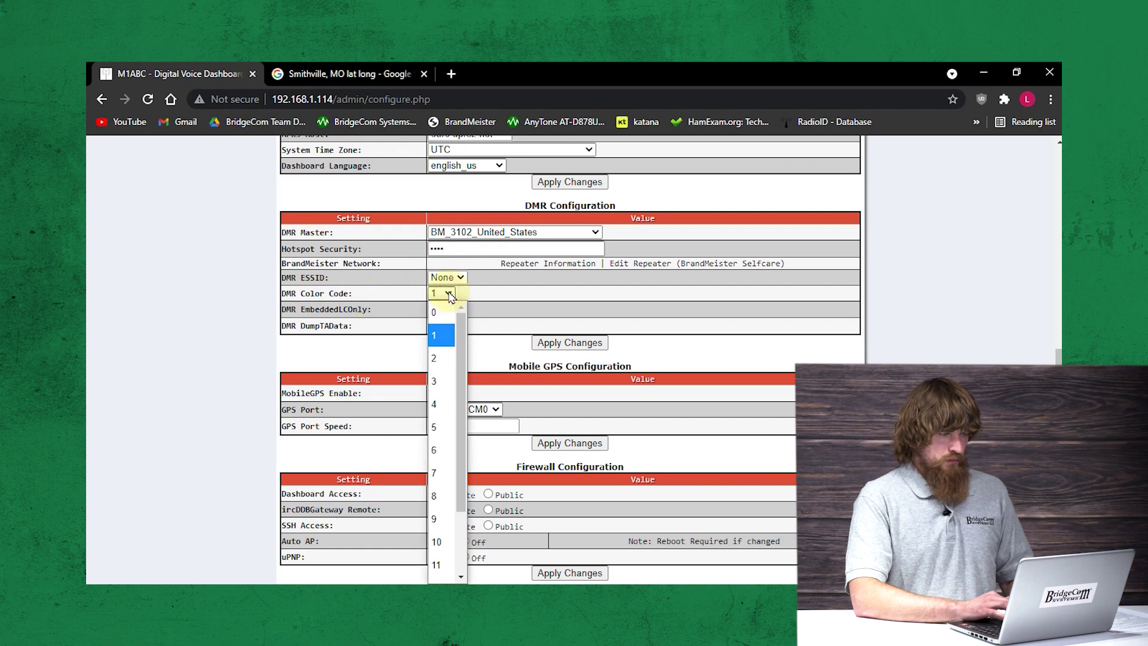
left_click(449, 293)
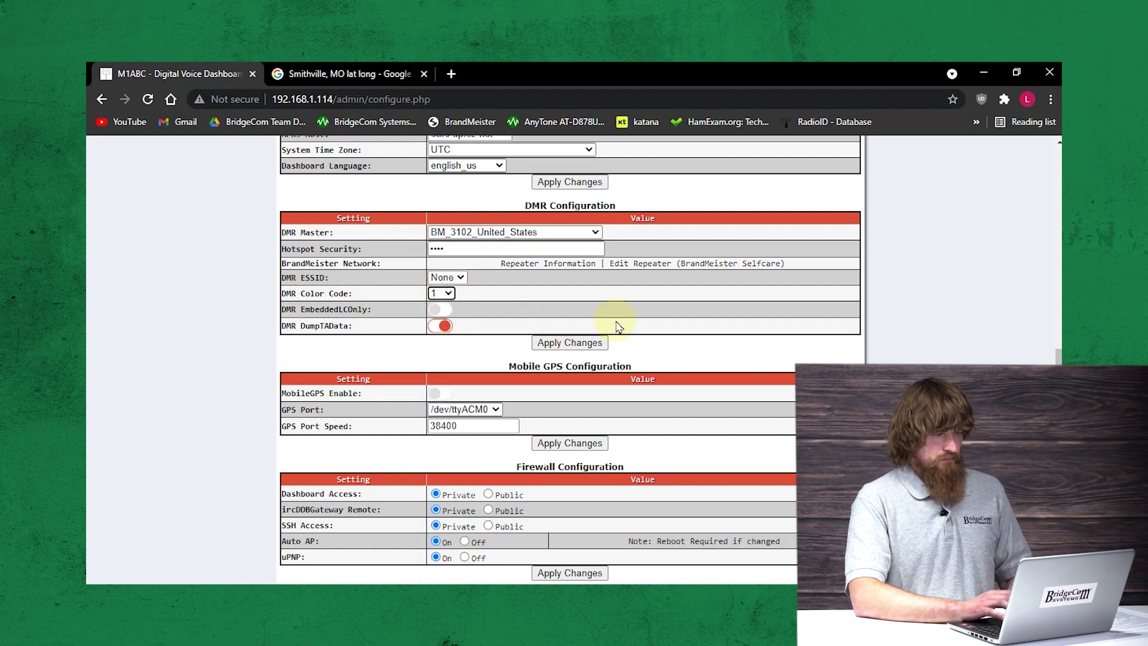
Step: Apply Changes under DMR Configuration and let the page reload
left_click(568, 346)
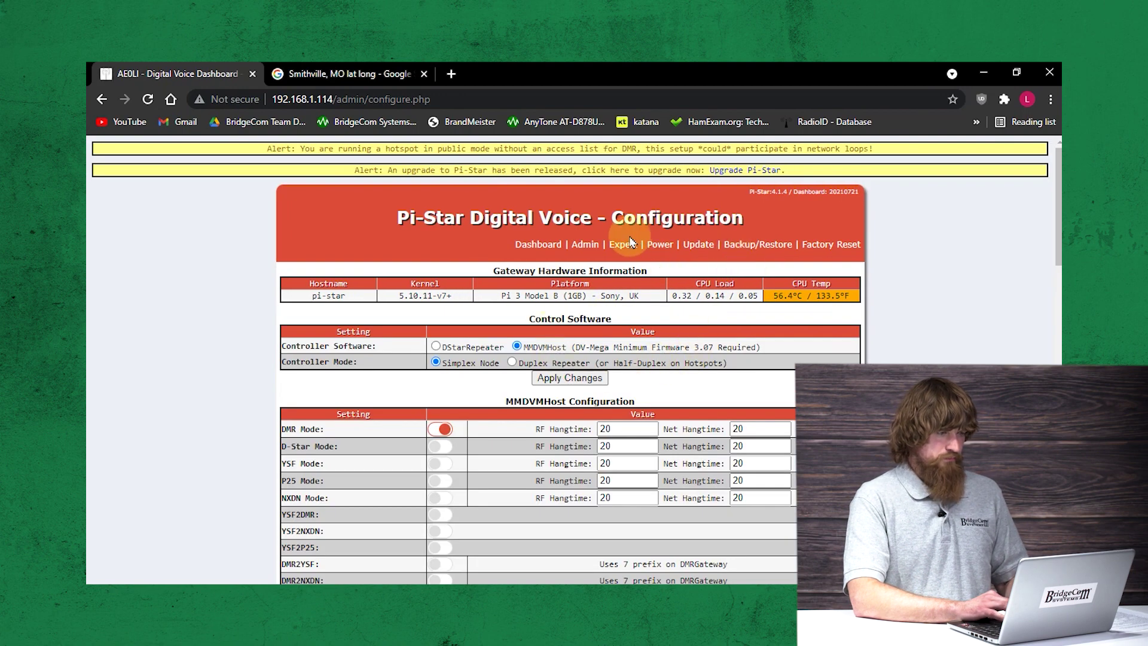
Step: Open the main dashboard to check DMR at 446.55 MHz on BM 3102
left_click(538, 245)
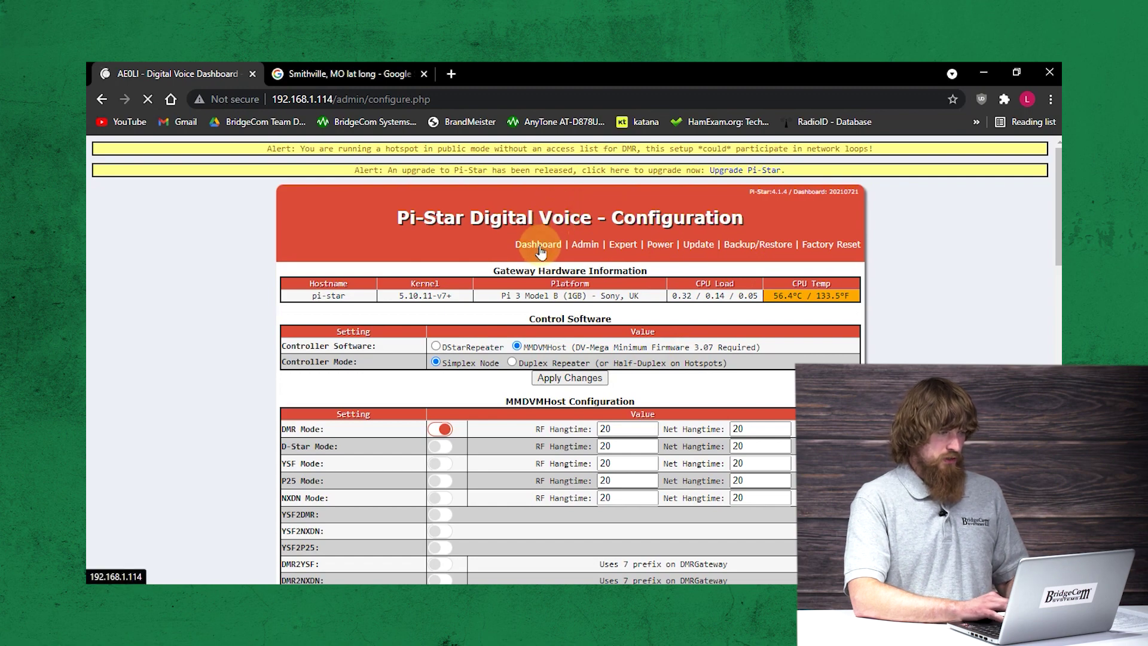